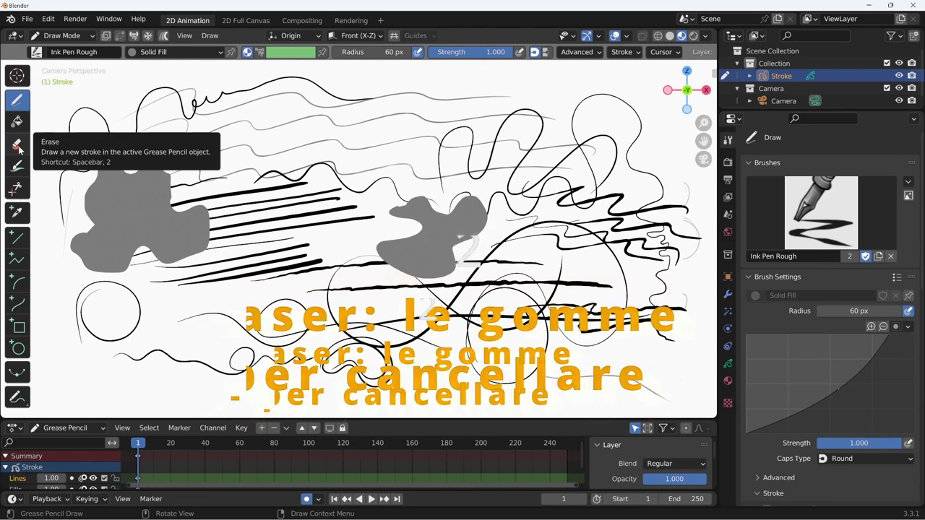
# Step: Activate the Erase tool, keeping the Eraser Soft brush at 30 px radius
pyautogui.click(19, 145)
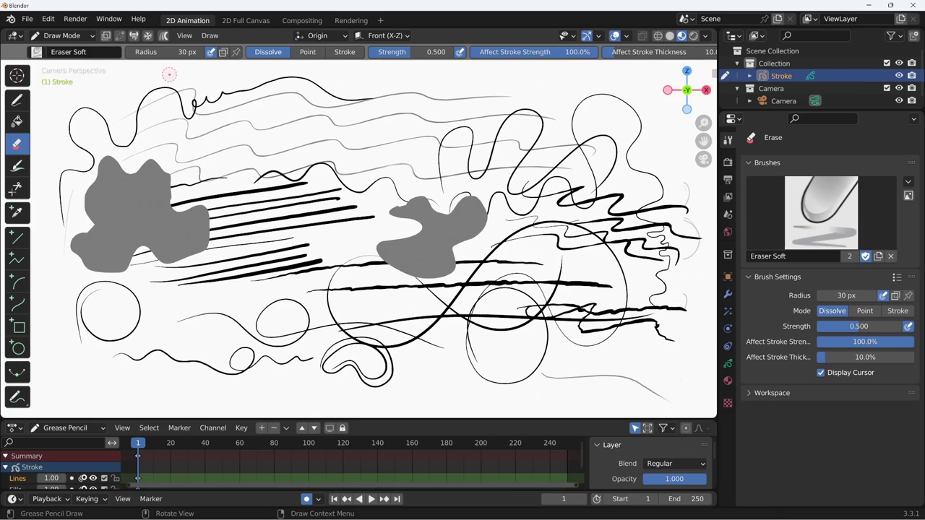
pyautogui.click(49, 53)
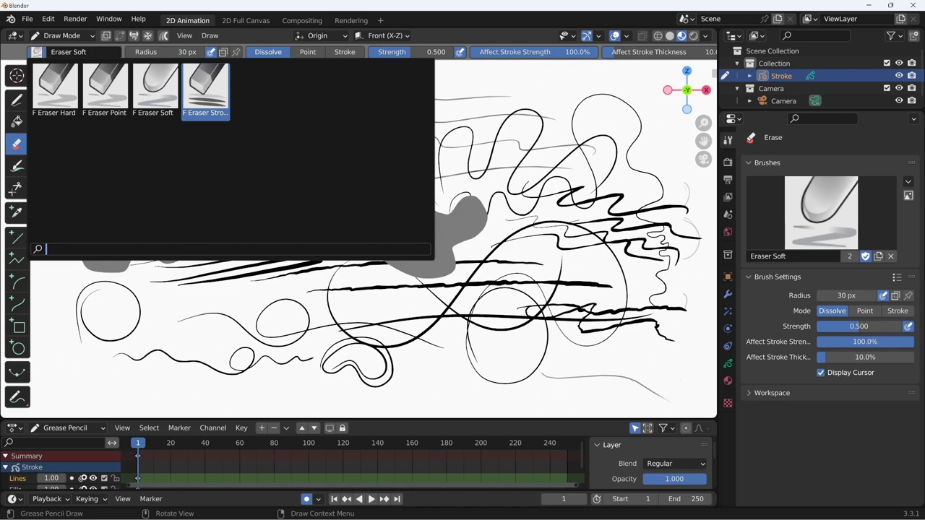
pyautogui.press('Escape')
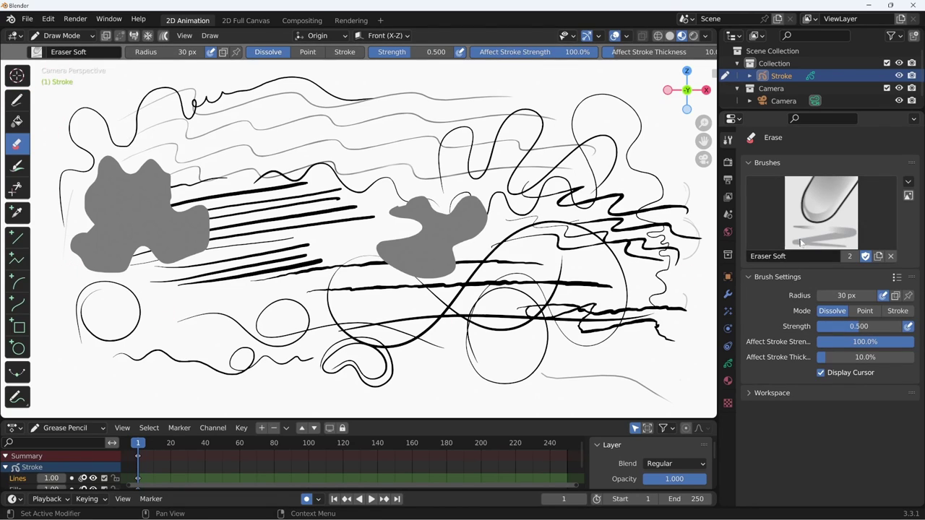
# Step: Switch to the Draw tool with the Ink Pen brush
pyautogui.click(17, 101)
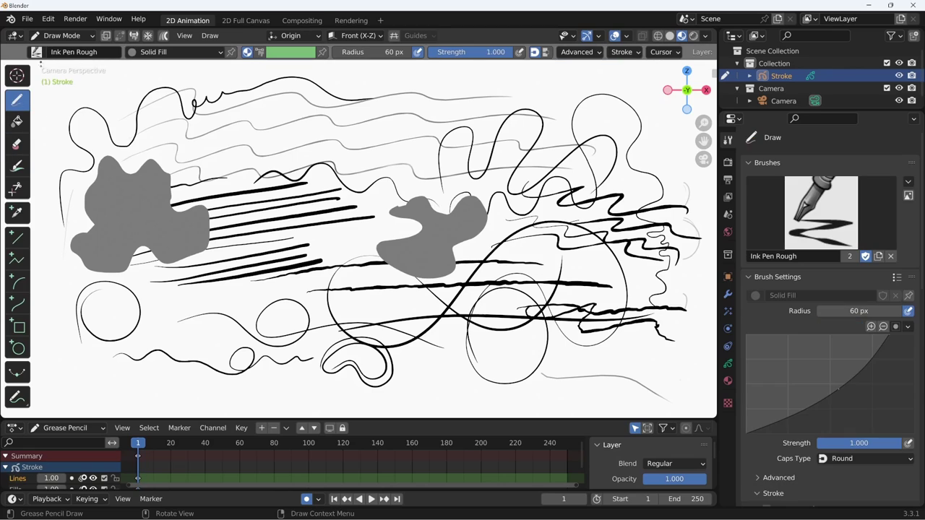
pyautogui.click(36, 52)
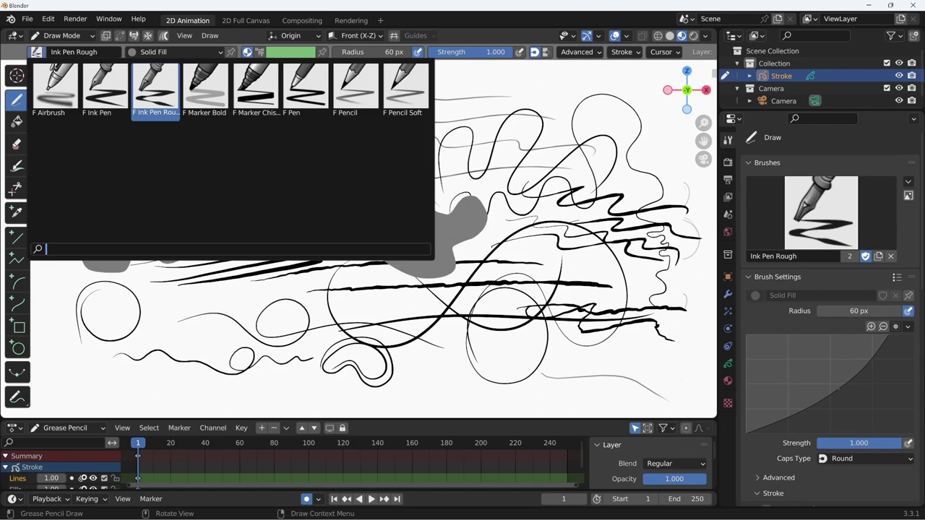
pyautogui.click(109, 96)
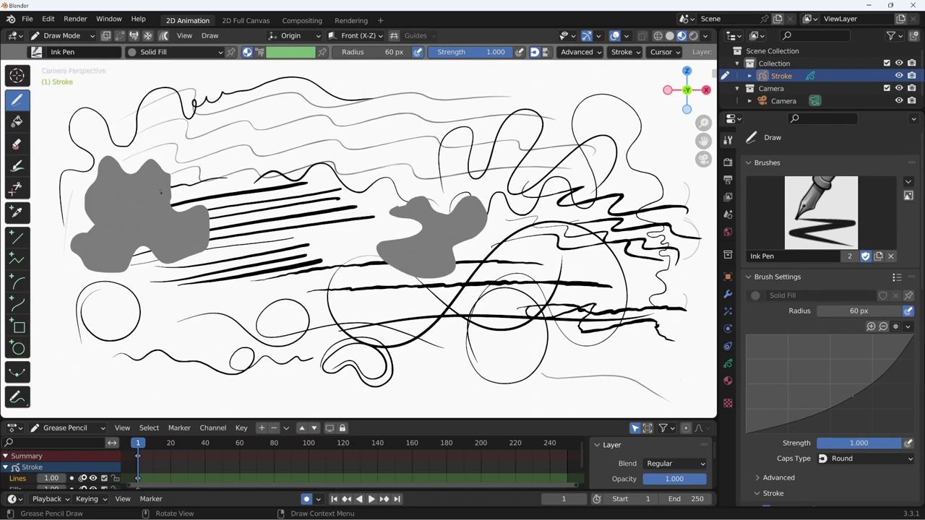
# Step: Ctrl-drag over the faint wavy lines at the upper left to erase parts of them
pyautogui.press('ctrl')
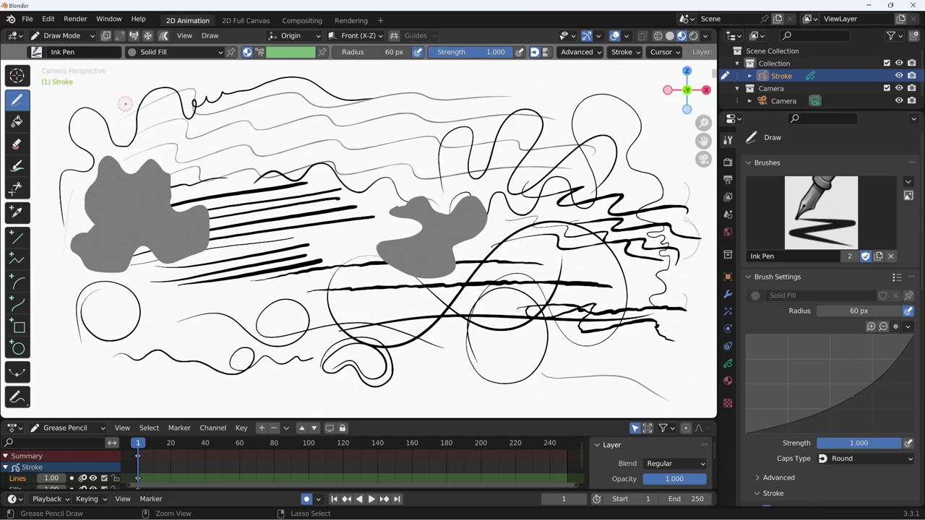
pyautogui.moveTo(125, 103); pyautogui.dragTo(228, 90)
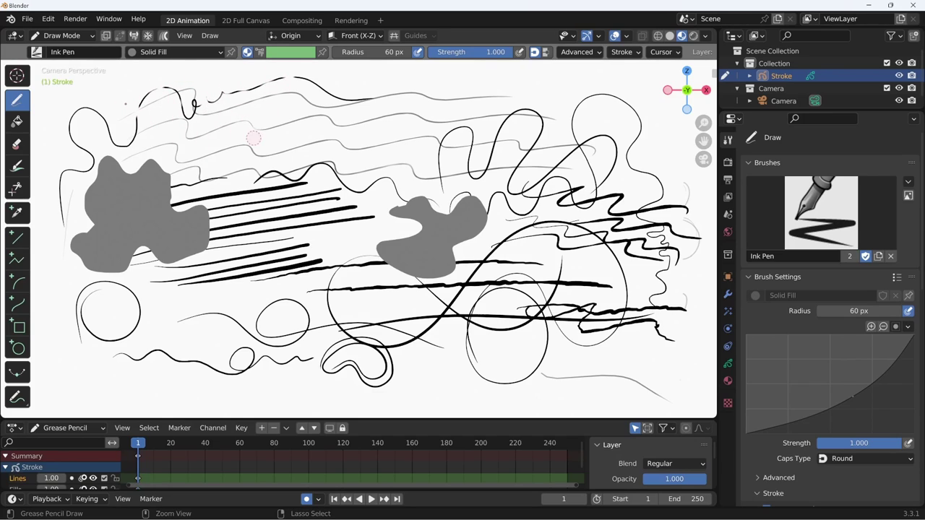
pyautogui.keyDown('ctrl'); pyautogui.moveTo(254, 138); pyautogui.dragTo(327, 123); pyautogui.keyUp('ctrl')
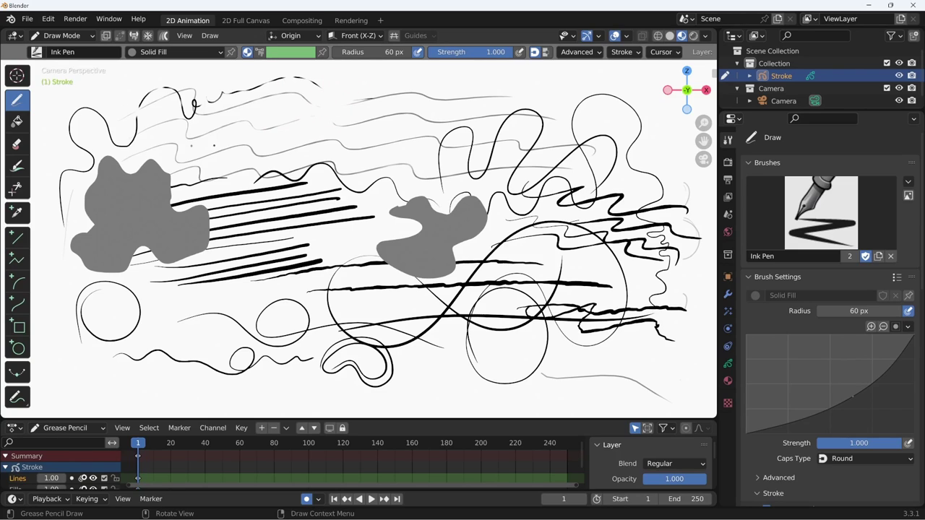
pyautogui.click(16, 144)
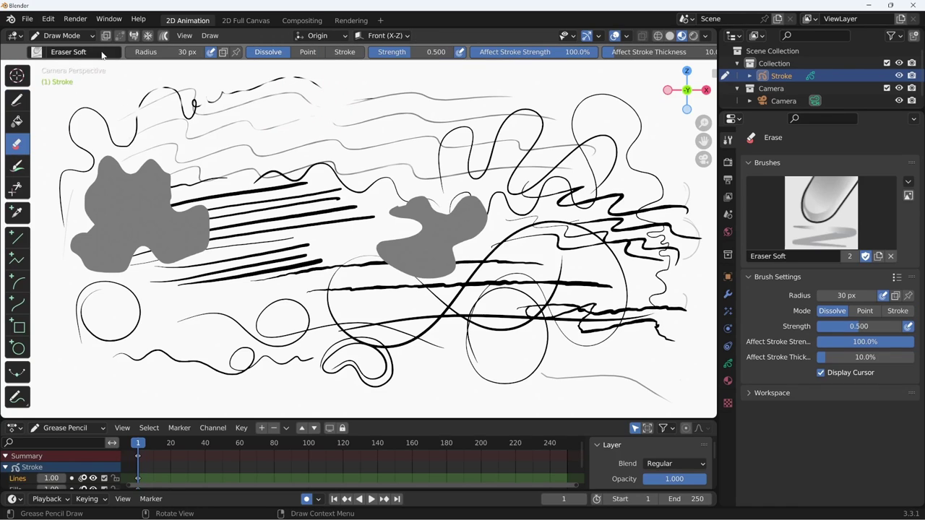
# Step: Cut two diagonal gaps through the black hatching with Eraser Hard, then a Ctrl-drag with the Ink Pen
pyautogui.click(37, 57)
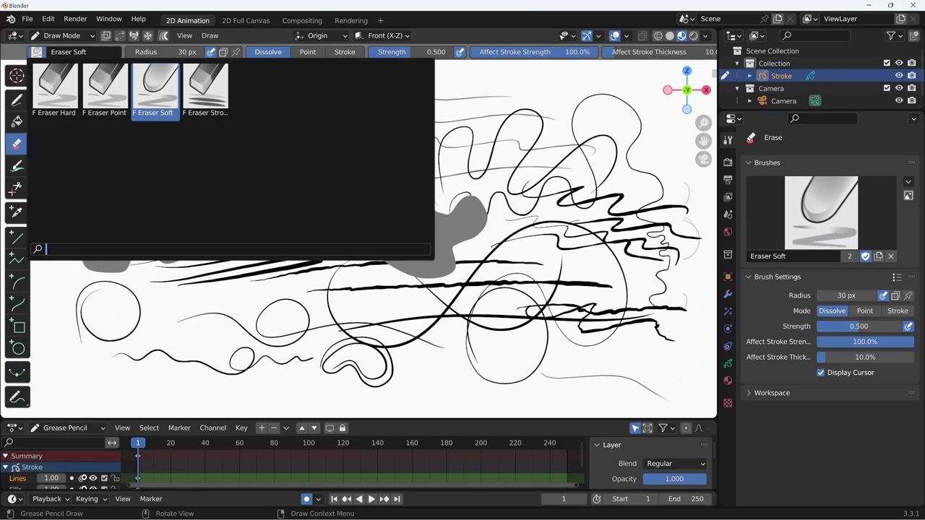
pyautogui.click(57, 92)
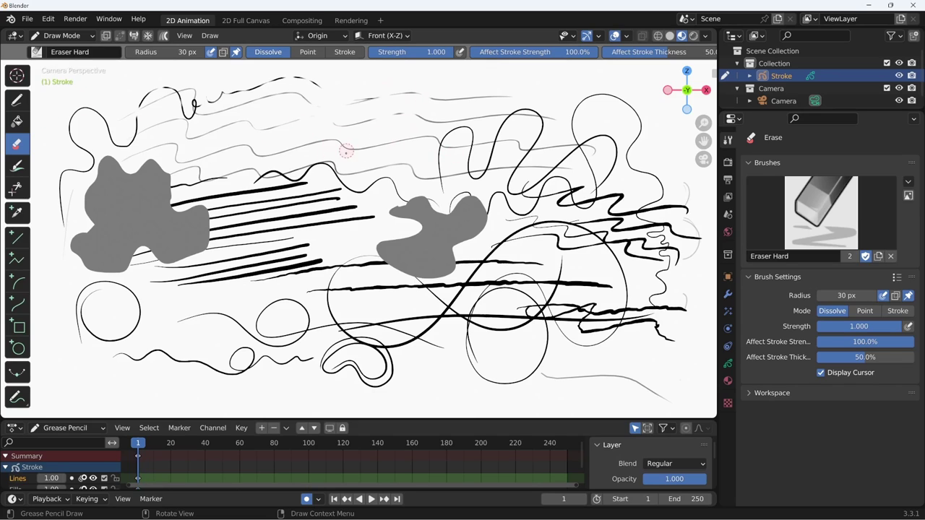
pyautogui.moveTo(334, 173); pyautogui.dragTo(289, 230)
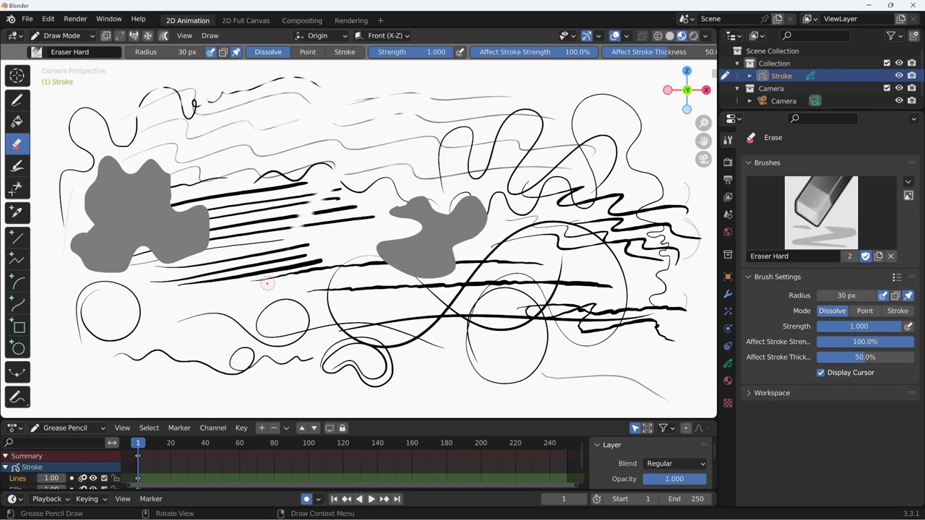
pyautogui.click(18, 103)
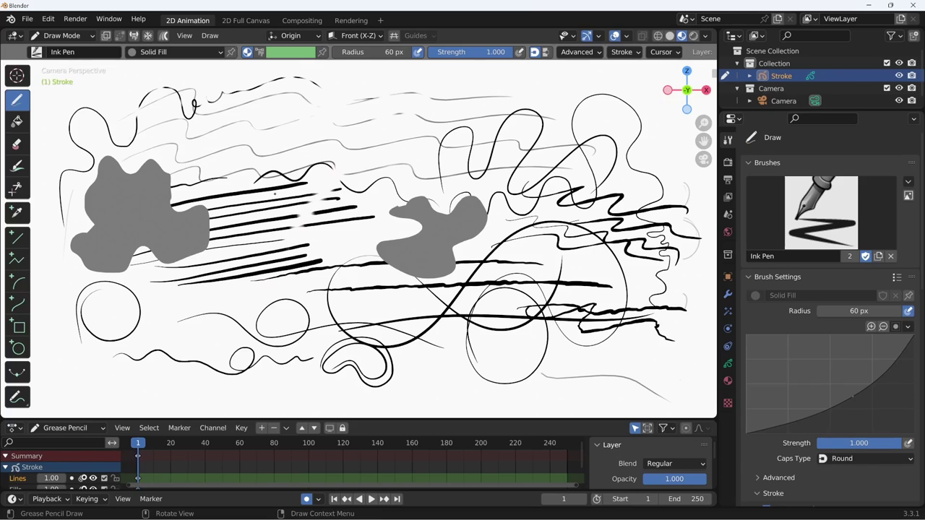
pyautogui.moveTo(286, 181)
pyautogui.keyDown('ctrl'); pyautogui.mouseDown()
pyautogui.moveTo(287, 168)
pyautogui.moveTo(269, 210)
pyautogui.mouseUp(); pyautogui.keyUp('ctrl')
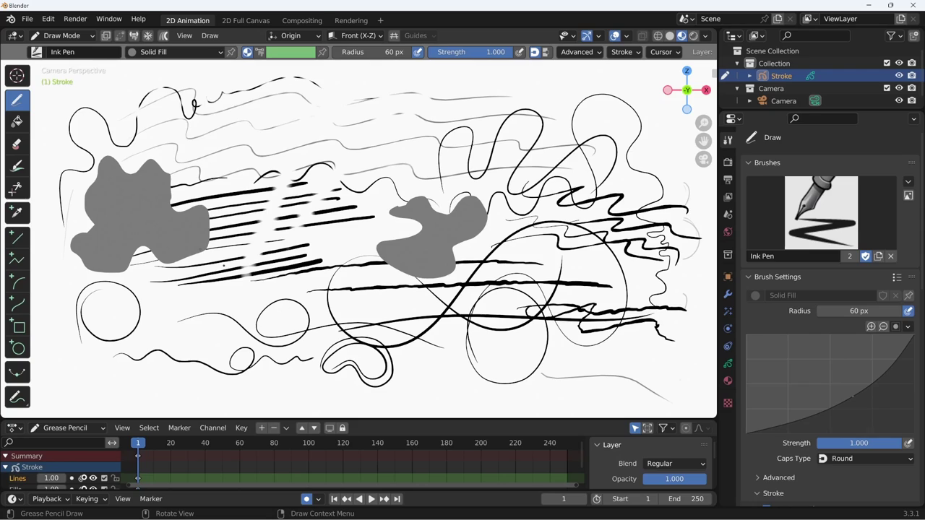
# Step: Use Eraser Point to notch the right grey blob and break the strokes below into dashes
pyautogui.click(17, 143)
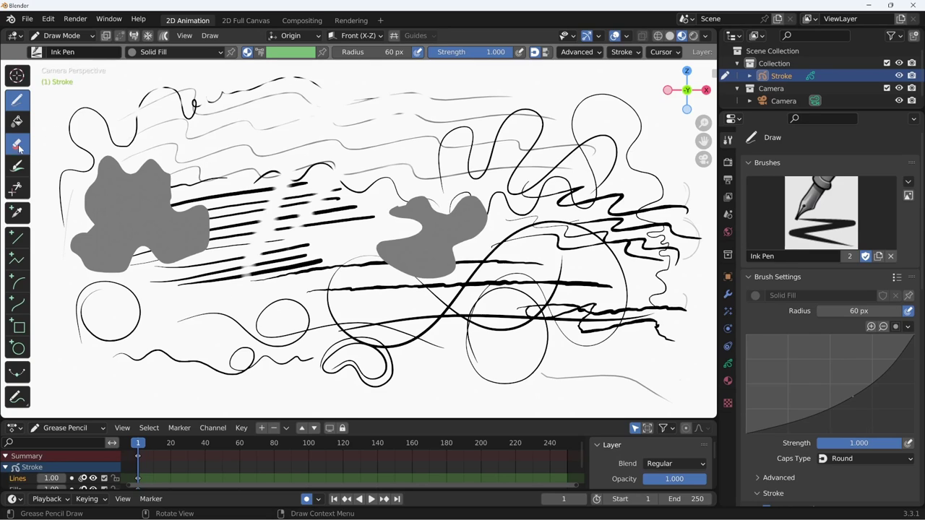
pyautogui.click(36, 52)
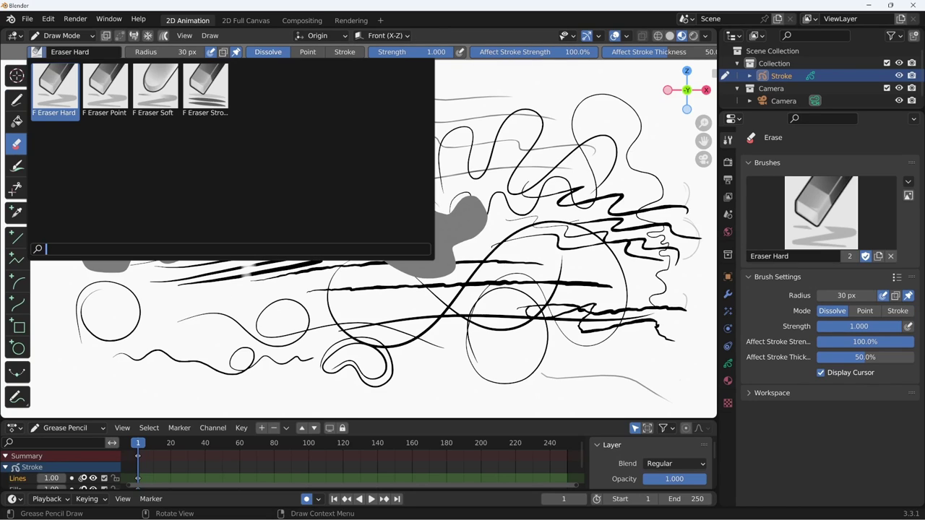
pyautogui.click(112, 104)
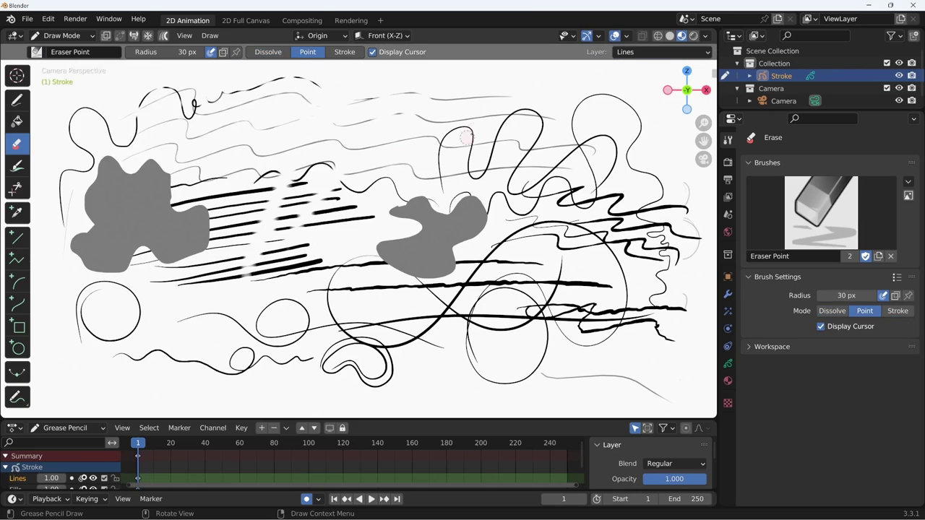
pyautogui.moveTo(472, 86); pyautogui.dragTo(325, 396)
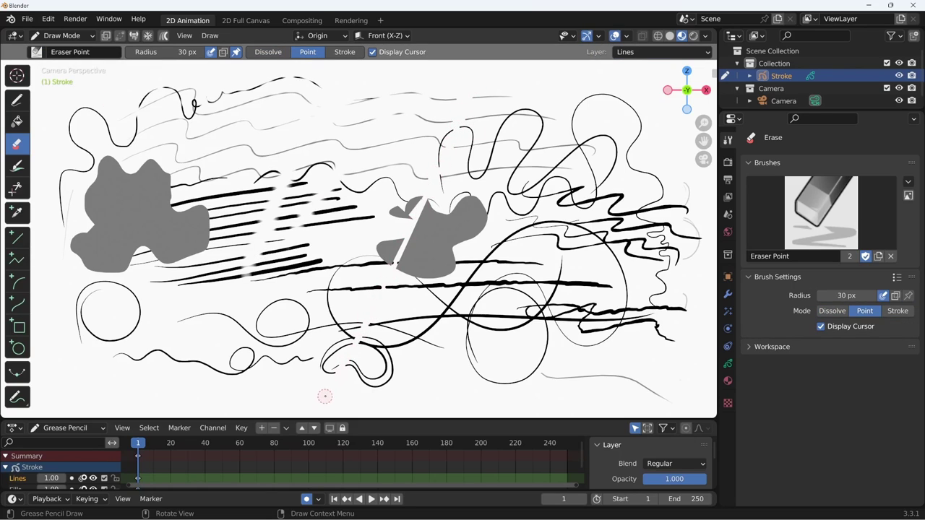
pyautogui.click(18, 101)
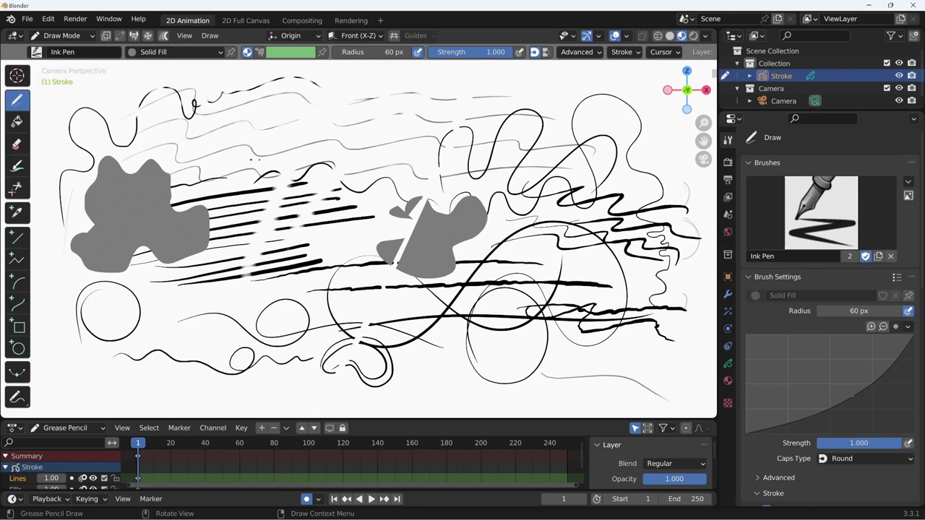
pyautogui.moveTo(434, 124)
pyautogui.keyDown('ctrl'); pyautogui.mouseDown()
pyautogui.moveTo(403, 207)
pyautogui.moveTo(362, 270)
pyautogui.moveTo(326, 388)
pyautogui.moveTo(378, 367)
pyautogui.moveTo(474, 111)
pyautogui.mouseUp(); pyautogui.keyUp('ctrl')
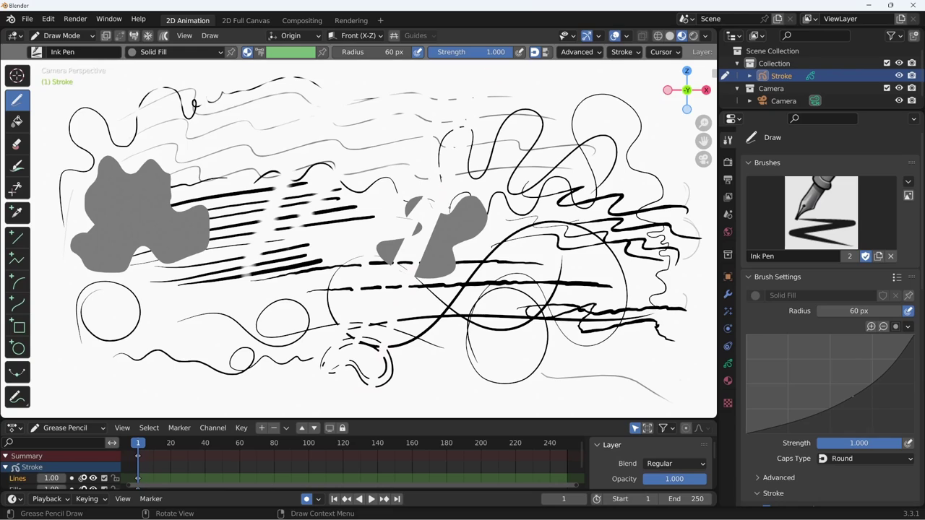
pyautogui.click(17, 144)
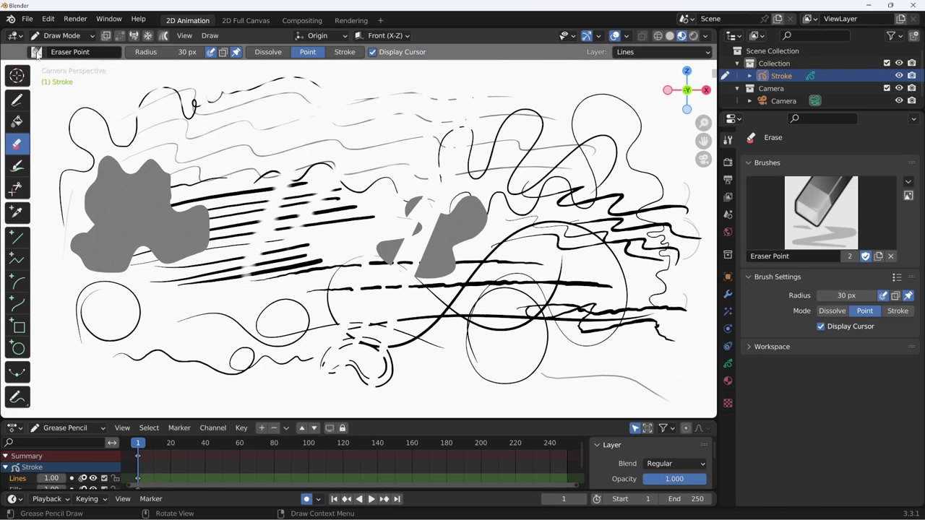
# Step: With Eraser Stroke, delete two whole looping strokes at the top right, then enter Edit Mode
pyautogui.click(37, 52)
pyautogui.click(206, 89)
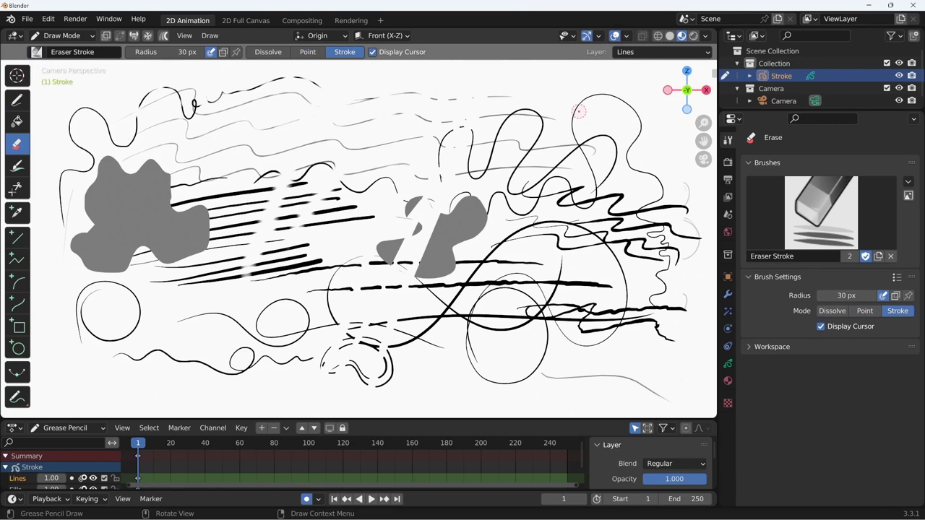
pyautogui.moveTo(583, 102); pyautogui.dragTo(589, 101)
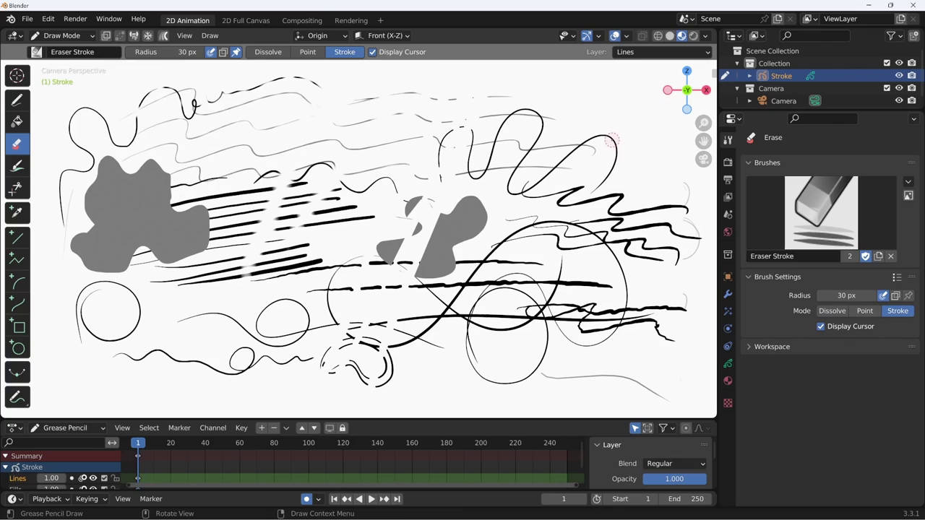
pyautogui.moveTo(601, 140); pyautogui.dragTo(599, 138)
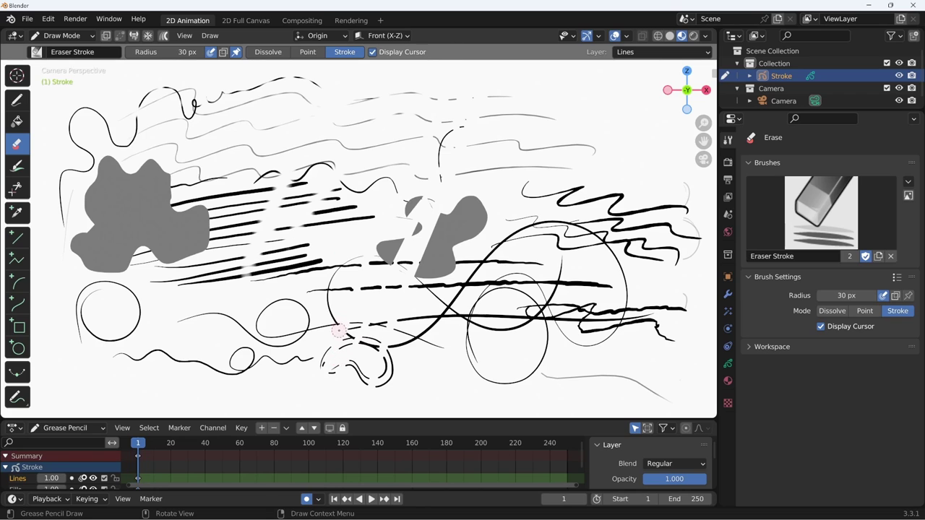
pyautogui.press('Tab')
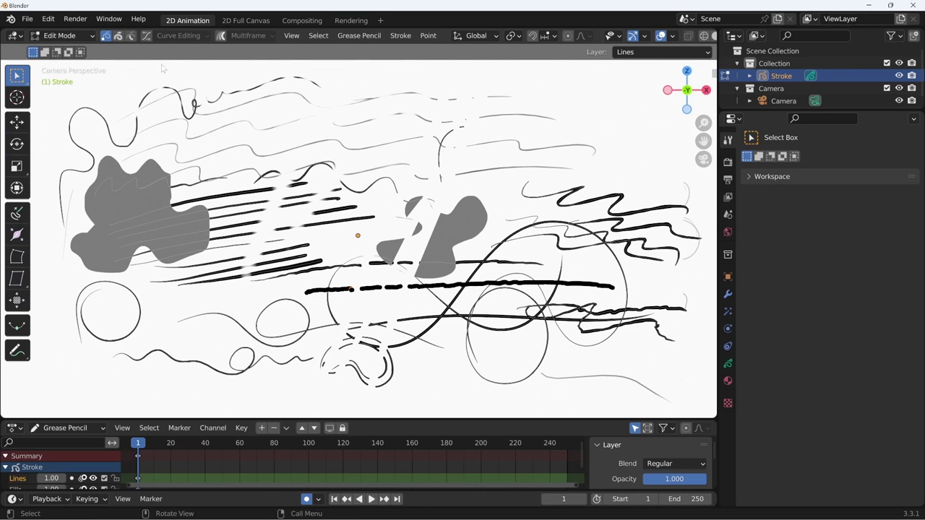
# Step: Switch to Stroke select, zoom in on the strokes, and return to Draw Mode with Eraser Stroke
pyautogui.click(120, 39)
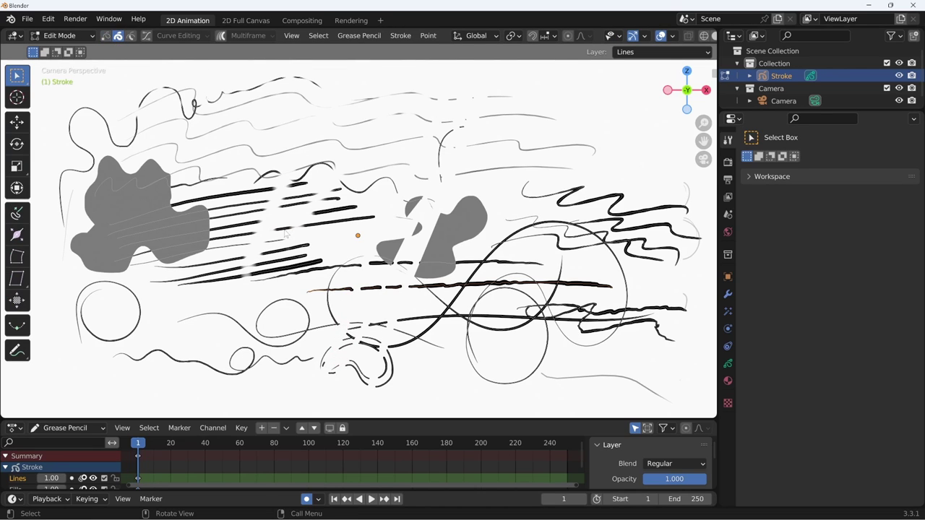
pyautogui.scroll(3, 285, 238)
pyautogui.scroll(1, 285, 263)
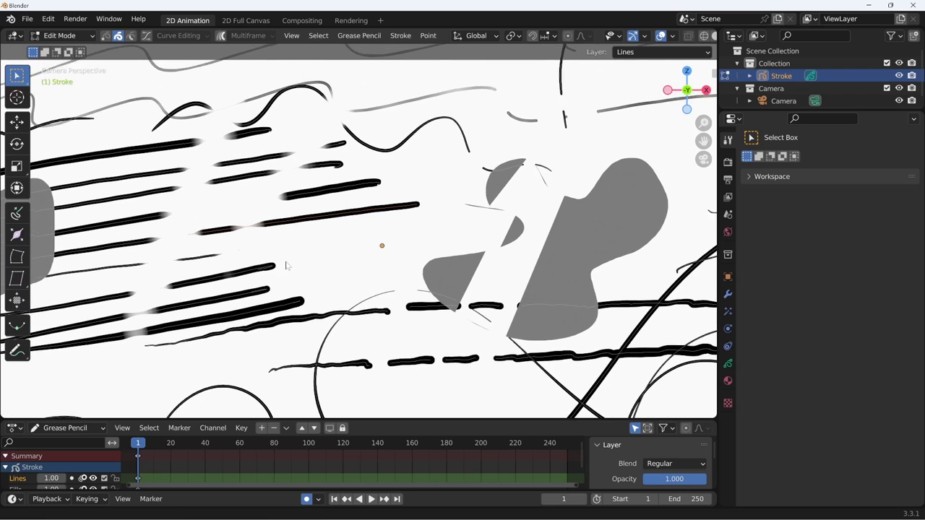
pyautogui.scroll(2, 282, 261)
pyautogui.scroll(2, 274, 249)
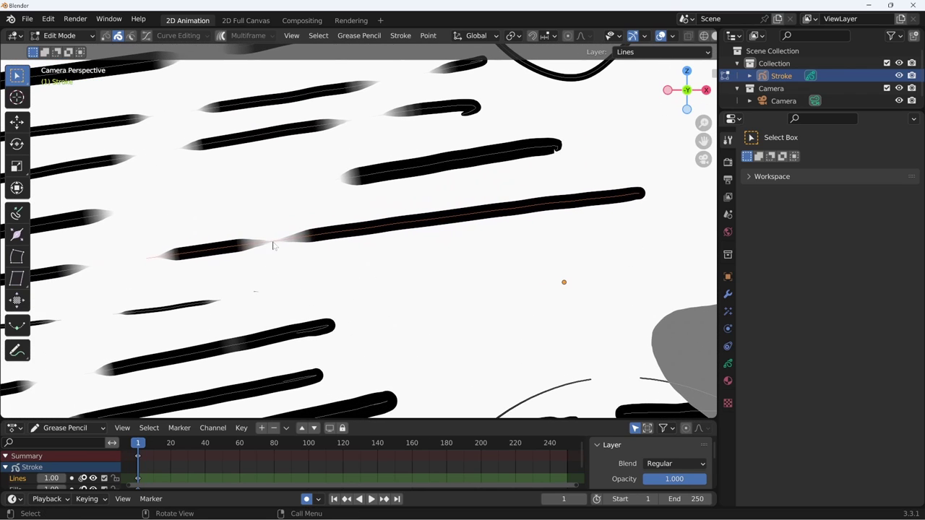
pyautogui.scroll(3, 289, 246)
pyautogui.scroll(1, 289, 285)
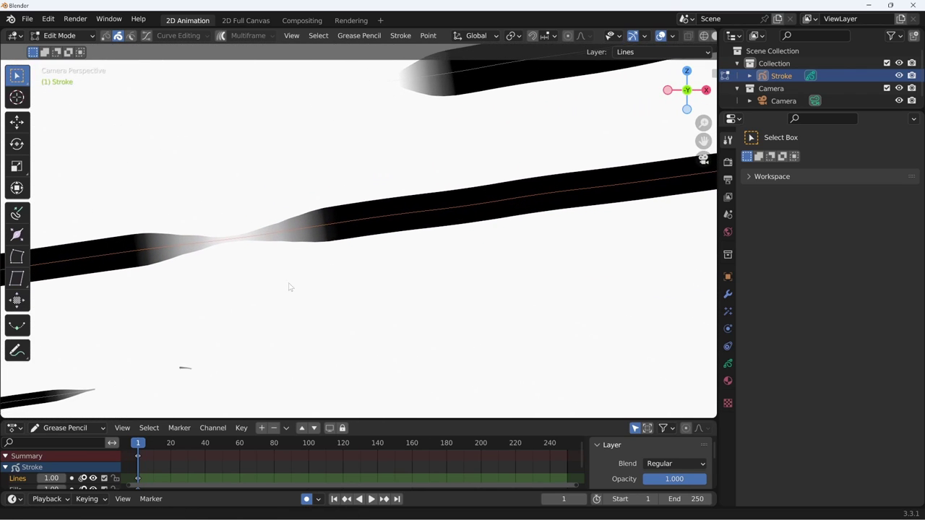
pyautogui.scroll(1, 233, 240)
pyautogui.scroll(-5, 234, 241)
pyautogui.scroll(-5, 347, 242)
pyautogui.scroll(4, 354, 245)
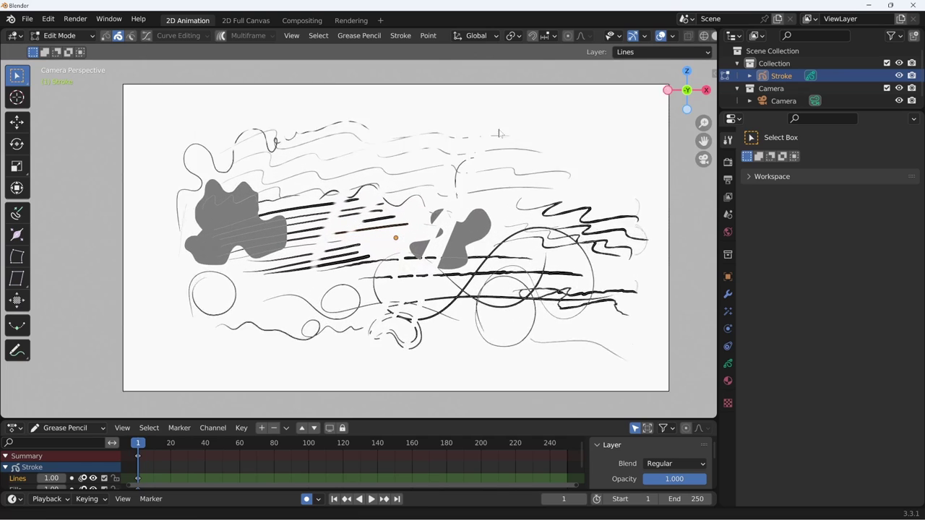
pyautogui.scroll(2, 402, 218)
pyautogui.scroll(1, 402, 218)
pyautogui.press('Tab')
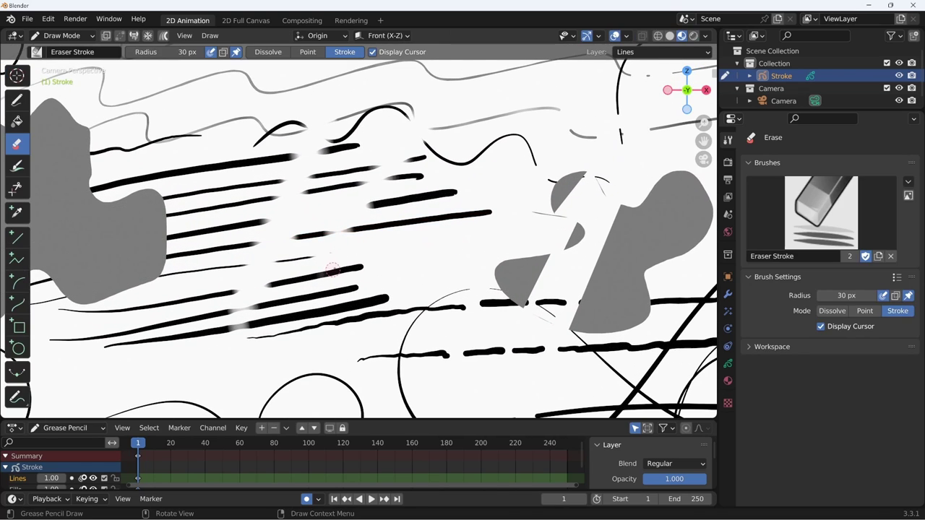
# Step: Delete one short stroke amid the hatching with Eraser Stroke, after undoing an accidental erase
pyautogui.click(375, 227)
pyautogui.hotkey('ctrl', 'z')
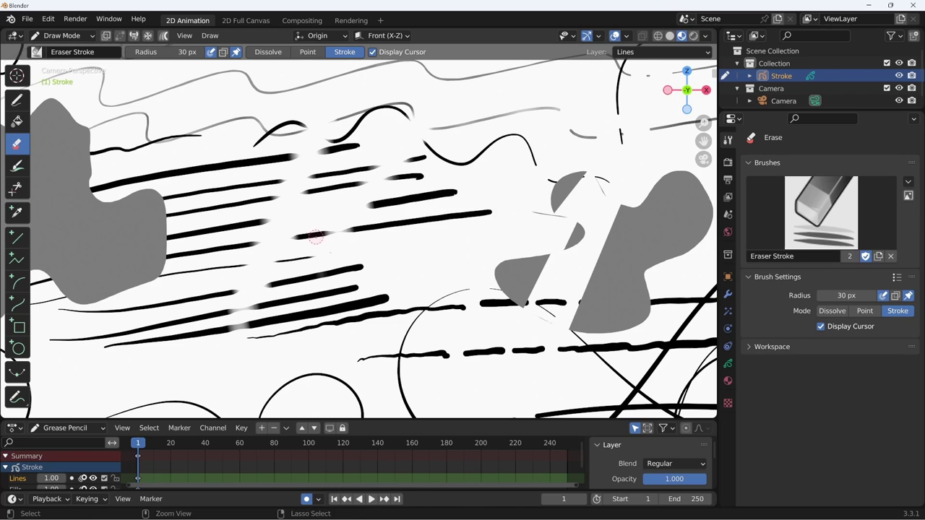
pyautogui.keyDown('ctrl'); pyautogui.moveTo(310, 240); pyautogui.dragTo(289, 254, button='middle'); pyautogui.keyUp('ctrl')
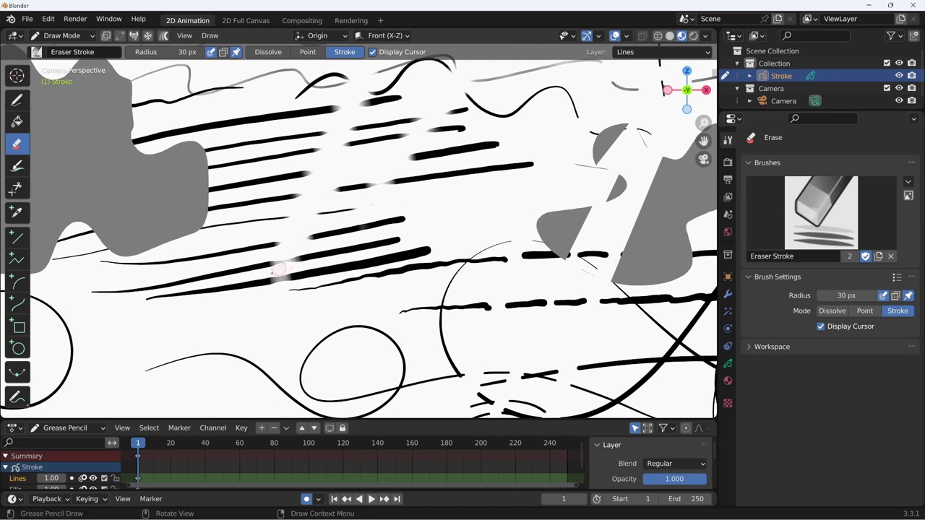
pyautogui.press('Tab')
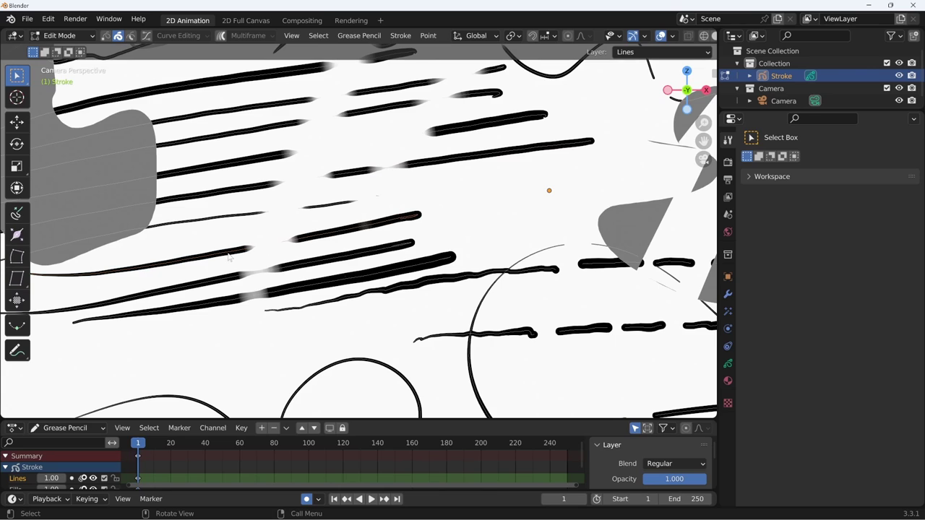
pyautogui.press('Tab')
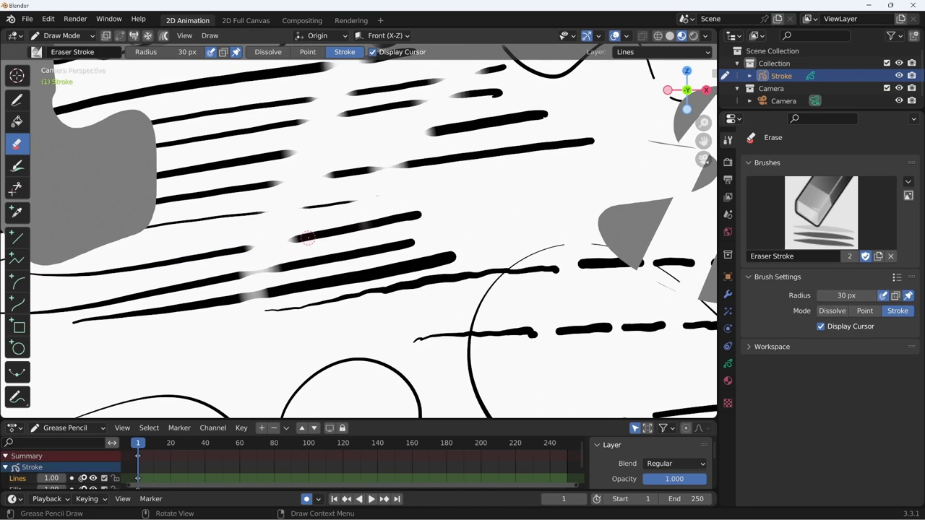
pyautogui.click(307, 239)
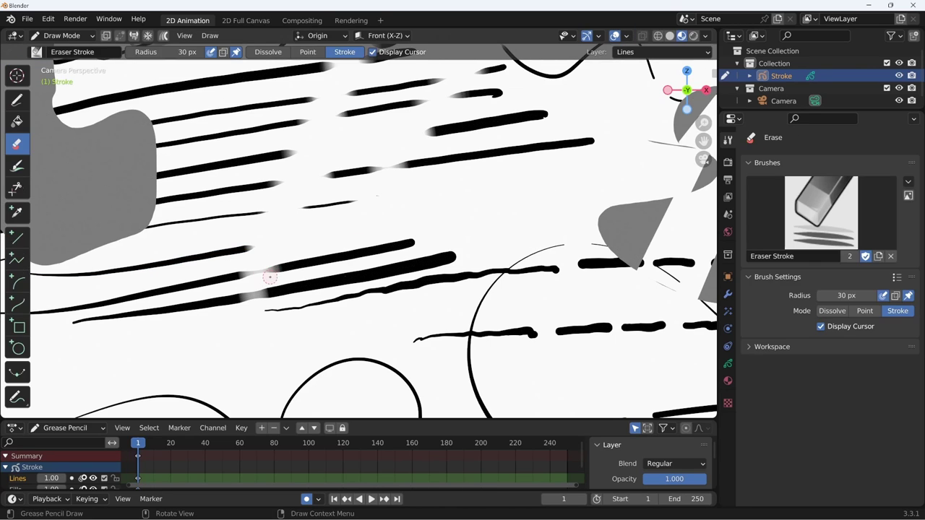
pyautogui.keyDown('shift'); pyautogui.moveTo(336, 217); pyautogui.dragTo(313, 321, button='middle'); pyautogui.keyUp('shift')
# Step: Switch the eraser brush to Eraser Soft
pyautogui.click(36, 51)
pyautogui.press('Left')
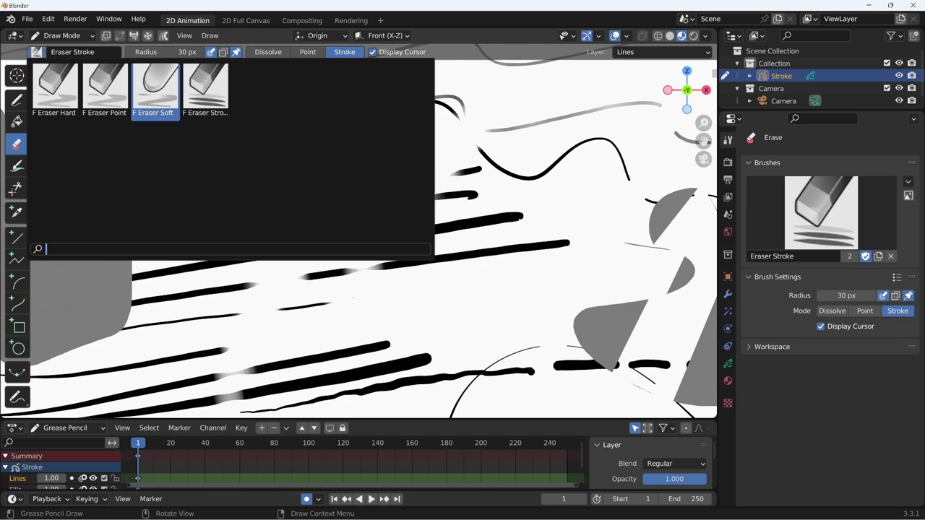
pyautogui.press('Left')
pyautogui.press('Left')
pyautogui.press('Right')
pyautogui.press('Right')
pyautogui.press('Left')
pyautogui.press('Left')
pyautogui.press('Right')
pyautogui.press('Right')
pyautogui.press('Left')
pyautogui.press('Left')
pyautogui.press('Right')
pyautogui.press('Right')
pyautogui.press('Return')
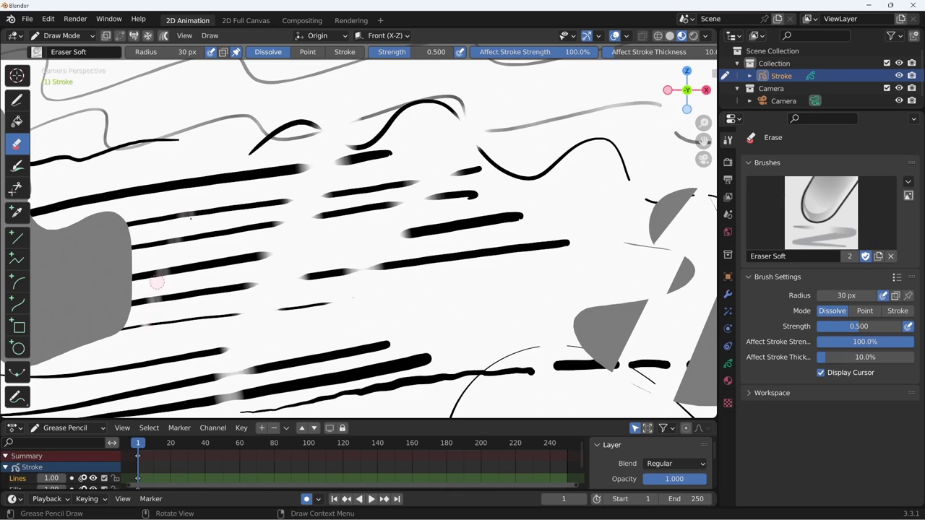
# Step: Set the soft eraser radius to 209 px and fade the upper hatch strokes
pyautogui.moveTo(148, 315); pyautogui.dragTo(203, 196)
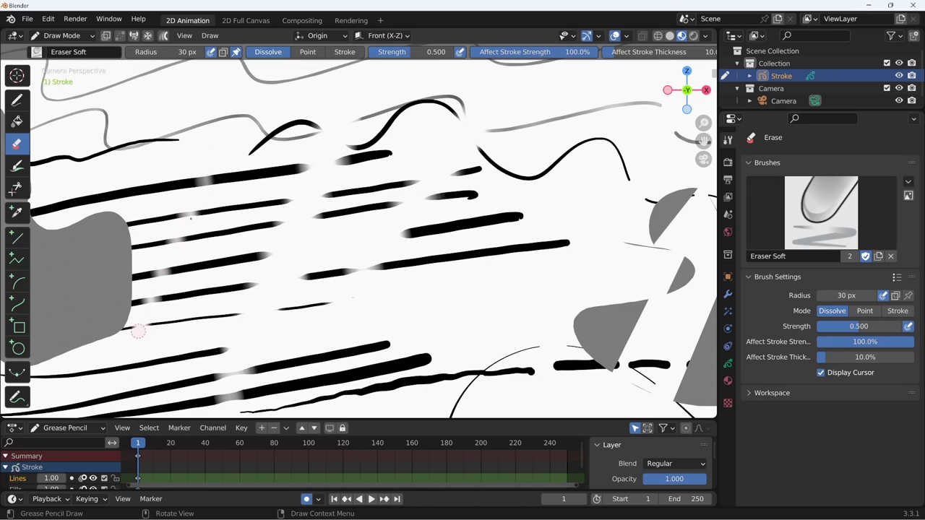
pyautogui.keyDown('shift'); pyautogui.moveTo(212, 314); pyautogui.dragTo(252, 297, button='middle'); pyautogui.keyUp('shift')
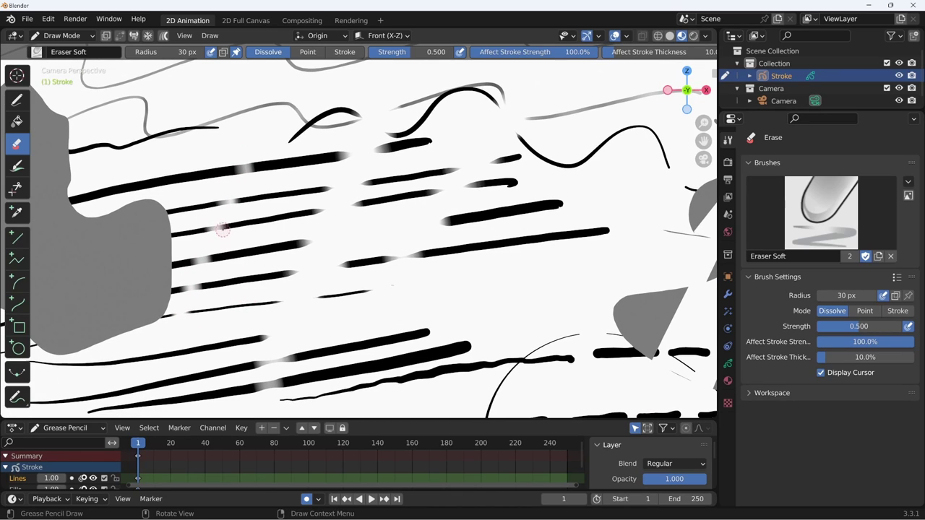
pyautogui.press('f')
pyautogui.click(258, 238)
pyautogui.moveTo(258, 238); pyautogui.dragTo(240, 180)
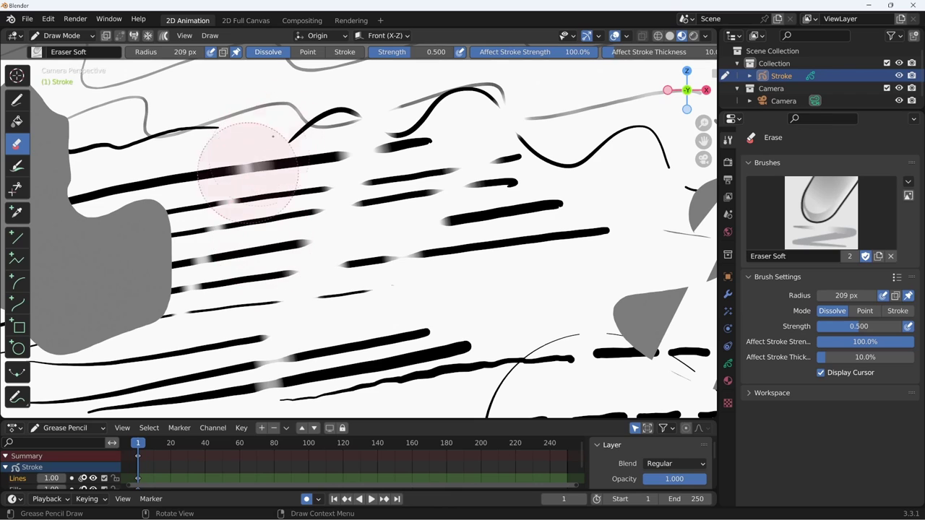
pyautogui.hotkey('shift', 's')
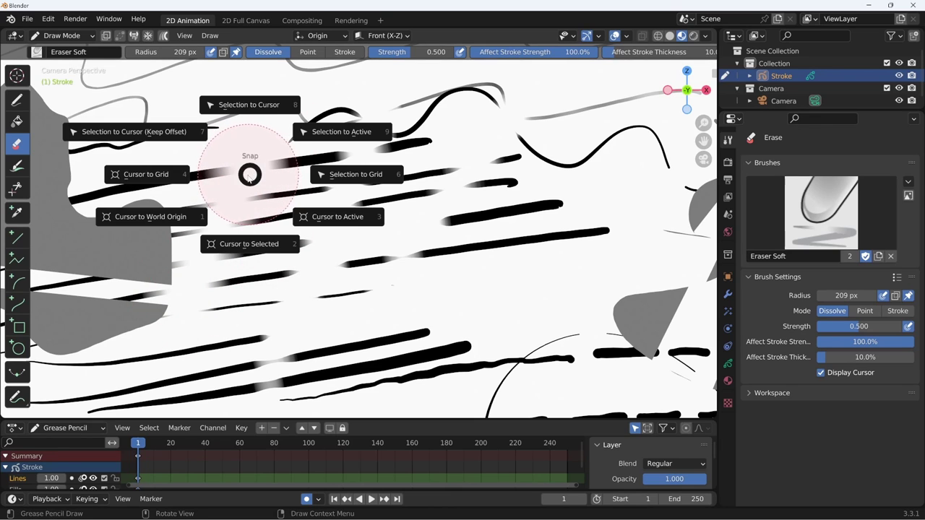
# Step: Lower the eraser strength to 0.236 and fade the right-side scribbles and lower-middle strokes
pyautogui.hotkey('shift', 'f')
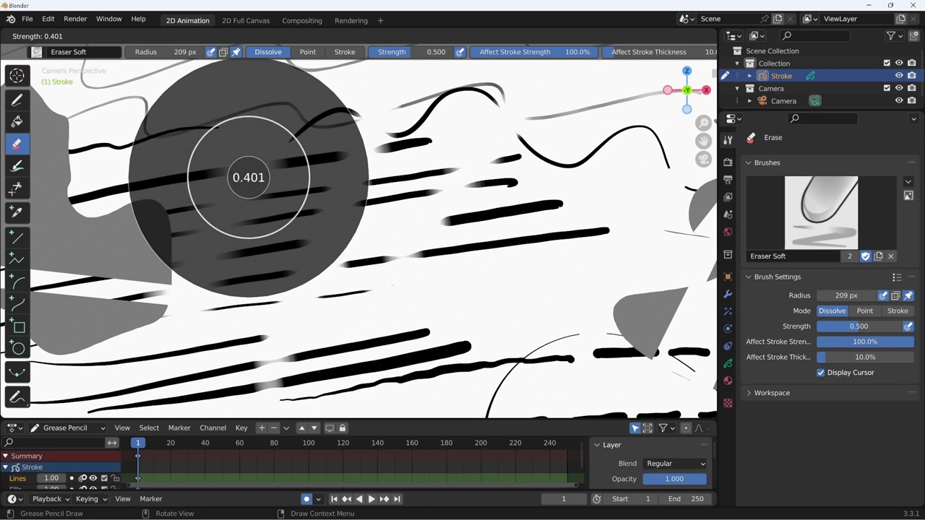
pyautogui.click(227, 169)
pyautogui.scroll(-3, 341, 243)
pyautogui.scroll(-2, 310, 330)
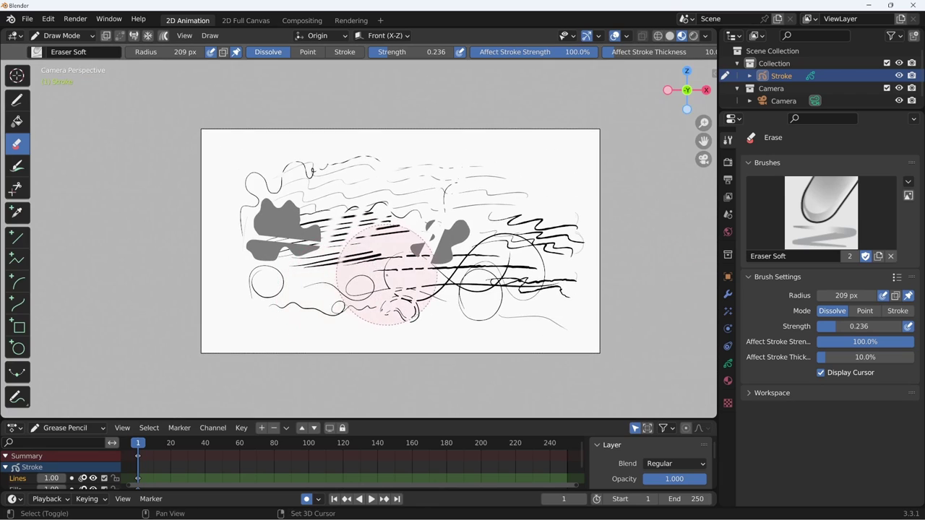
pyautogui.scroll(3, 295, 318)
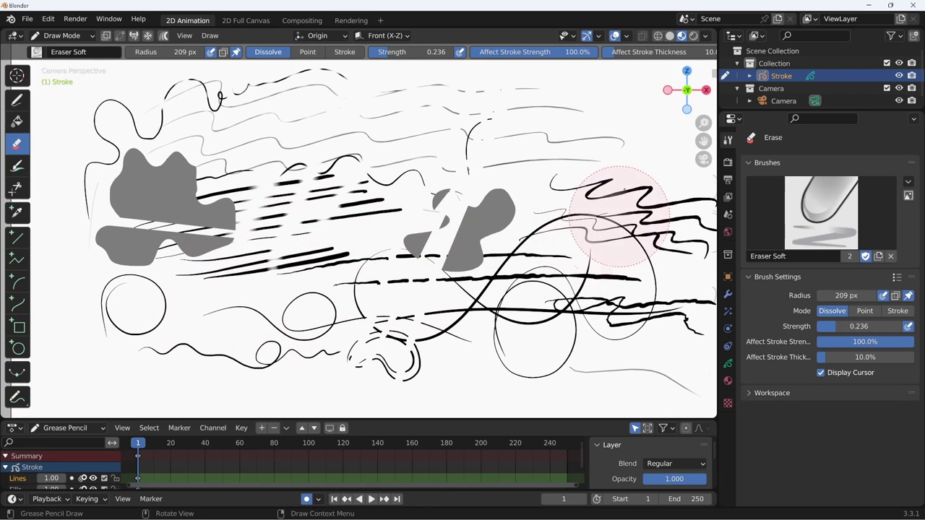
pyautogui.moveTo(639, 178)
pyautogui.mouseDown()
pyautogui.moveTo(527, 268)
pyautogui.moveTo(588, 289)
pyautogui.moveTo(651, 176)
pyautogui.moveTo(607, 300)
pyautogui.mouseUp()
pyautogui.keyDown('shift'); pyautogui.moveTo(607, 300); pyautogui.dragTo(527, 268, button='middle'); pyautogui.keyUp('shift')
pyautogui.moveTo(527, 268)
pyautogui.mouseDown()
pyautogui.moveTo(516, 330)
pyautogui.moveTo(488, 309)
pyautogui.moveTo(516, 247)
pyautogui.moveTo(533, 289)
pyautogui.moveTo(495, 258)
pyautogui.moveTo(569, 300)
pyautogui.mouseUp()
pyautogui.scroll(1, 513, 207)
pyautogui.scroll(1, 526, 231)
pyautogui.scroll(1, 496, 268)
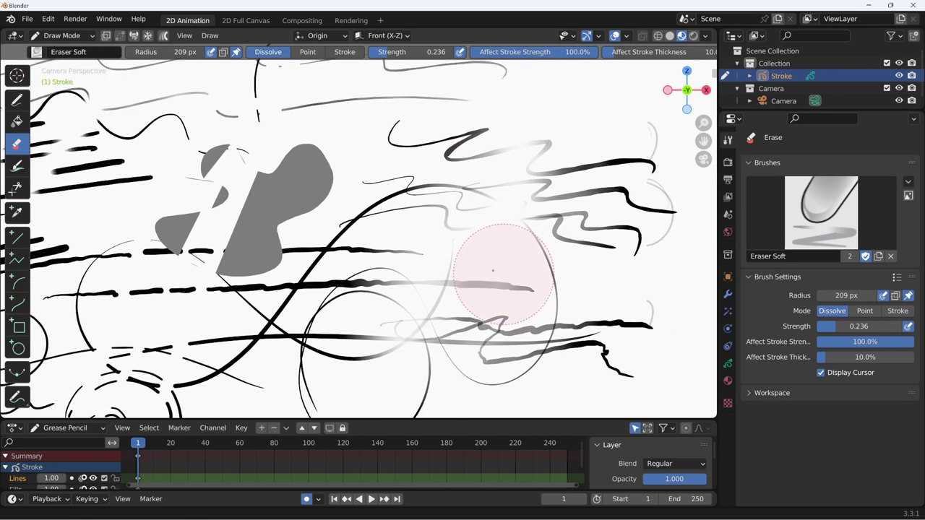
pyautogui.scroll(1, 398, 254)
# Step: Enter Edit Mode and zoom around to inspect the curved strokes
pyautogui.press('Tab')
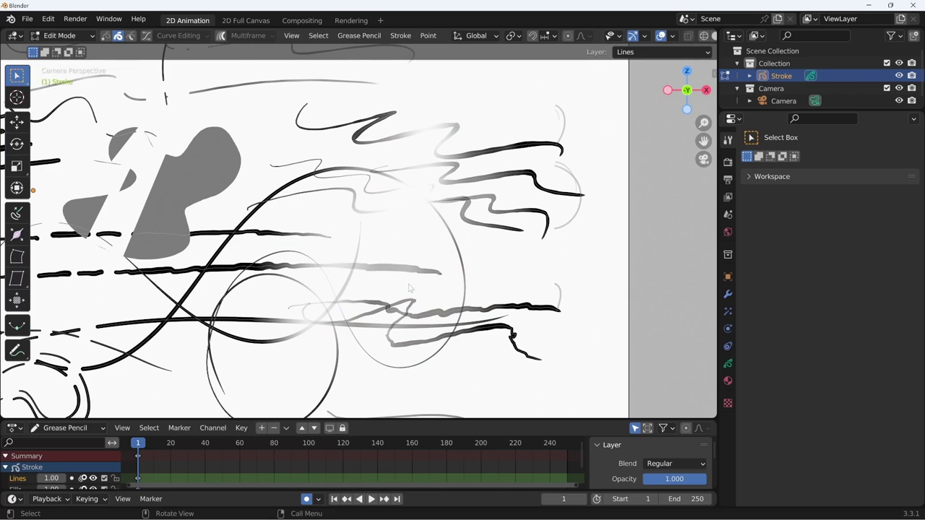
pyautogui.scroll(2, 350, 253)
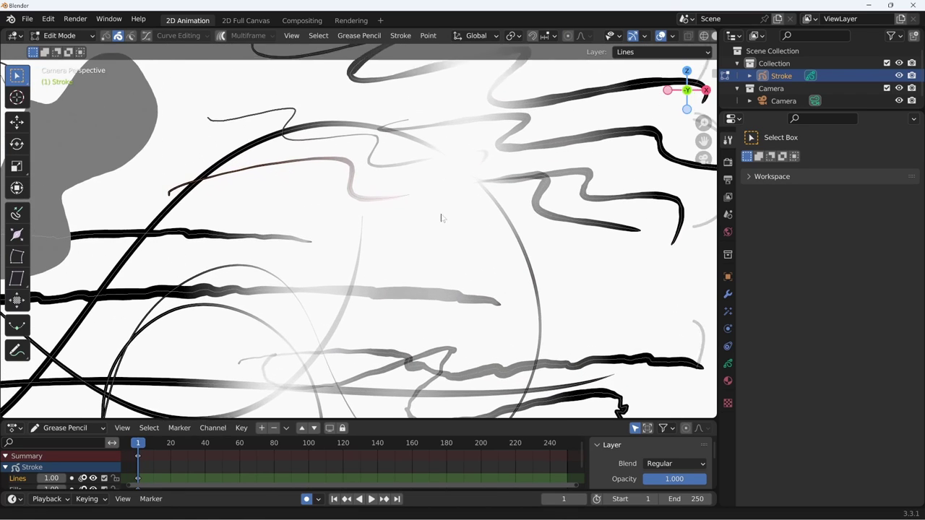
pyautogui.scroll(1, 440, 212)
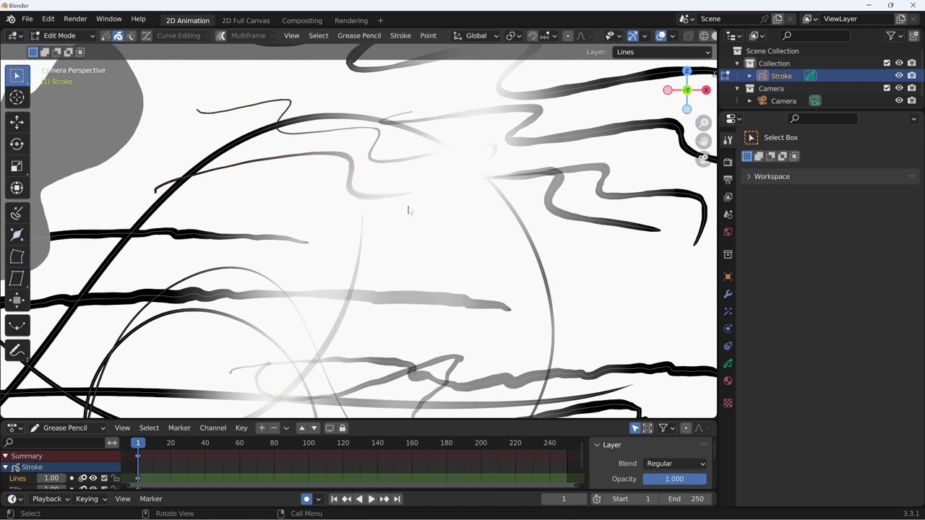
pyautogui.keyDown('shift'); pyautogui.scroll(-1, 376, 264); pyautogui.keyUp('shift')
pyautogui.keyDown('shift'); pyautogui.scroll(-1, 397, 244); pyautogui.keyUp('shift')
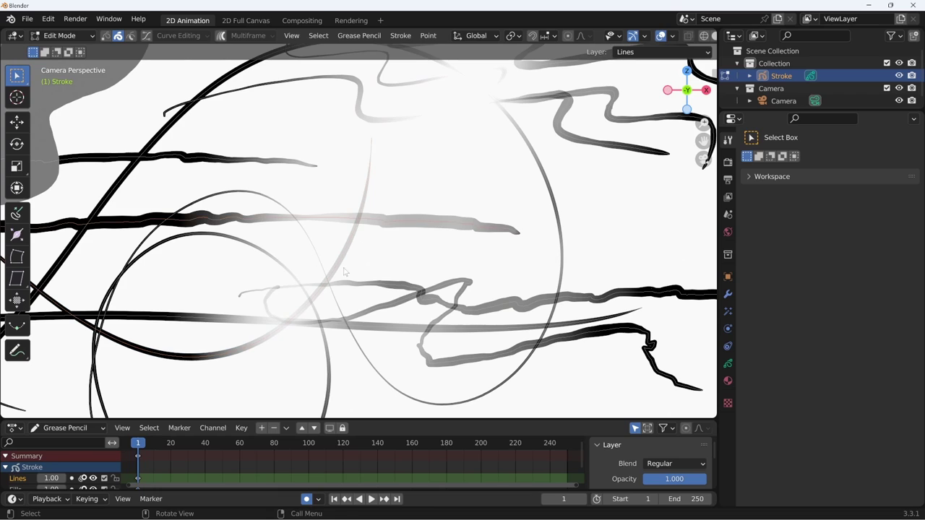
pyautogui.scroll(-2, 344, 271)
pyautogui.scroll(-1, 405, 272)
pyautogui.scroll(-1, 457, 272)
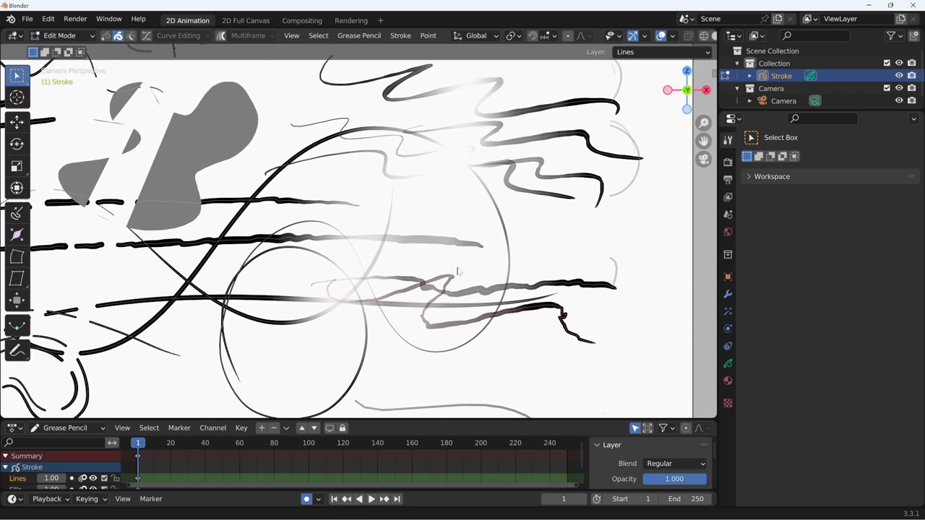
pyautogui.keyDown('shift'); pyautogui.scroll(1, 457, 272); pyautogui.keyUp('shift')
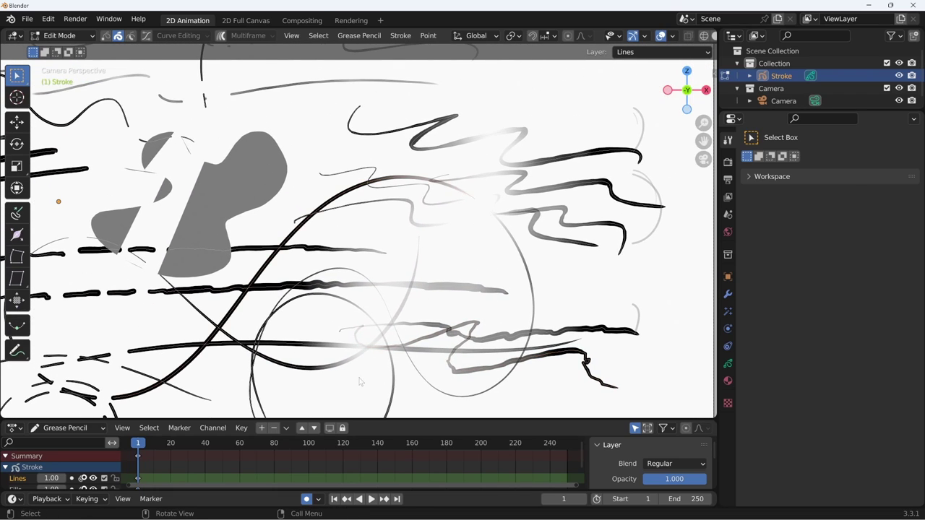
# Step: In Stroke select mode, select the long curved, looping and lower-circle strokes, then return to Draw Mode
pyautogui.press('Tab')
pyautogui.press('Tab')
pyautogui.click(105, 36)
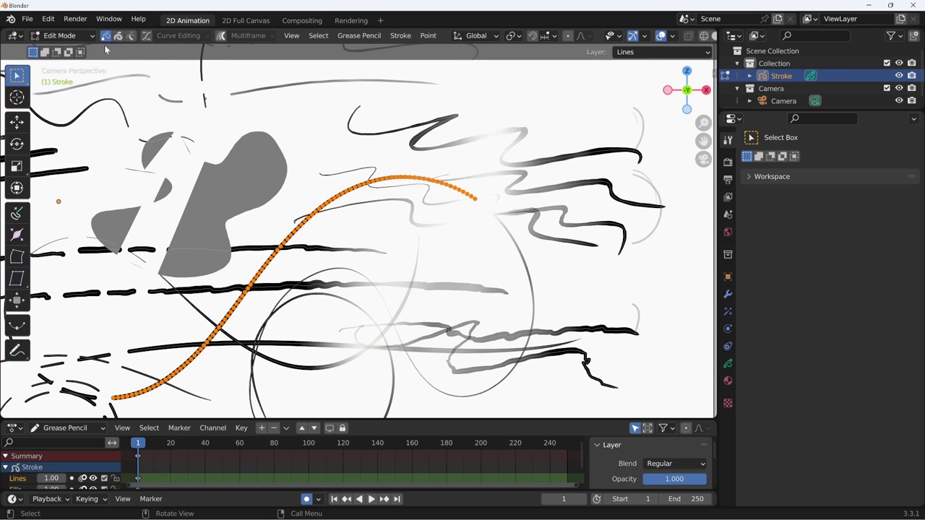
pyautogui.click(505, 239)
pyautogui.click(464, 193)
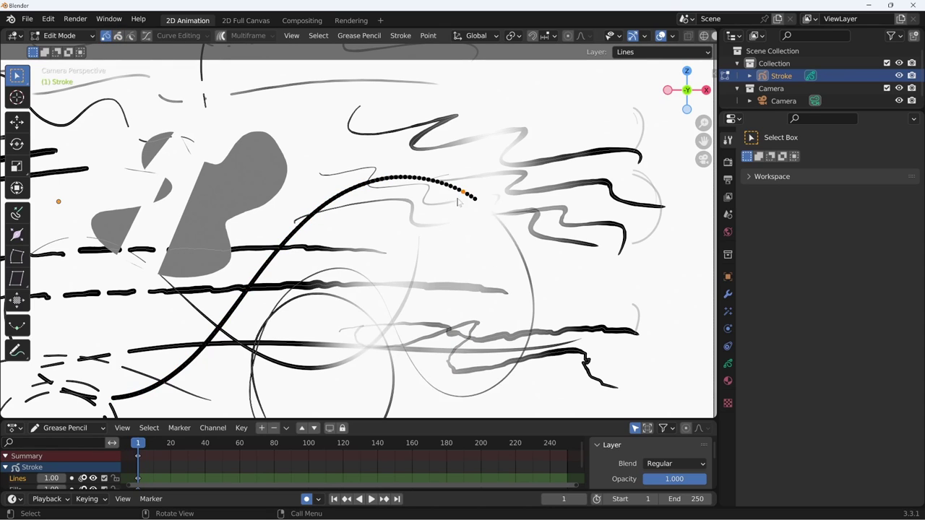
pyautogui.click(416, 271)
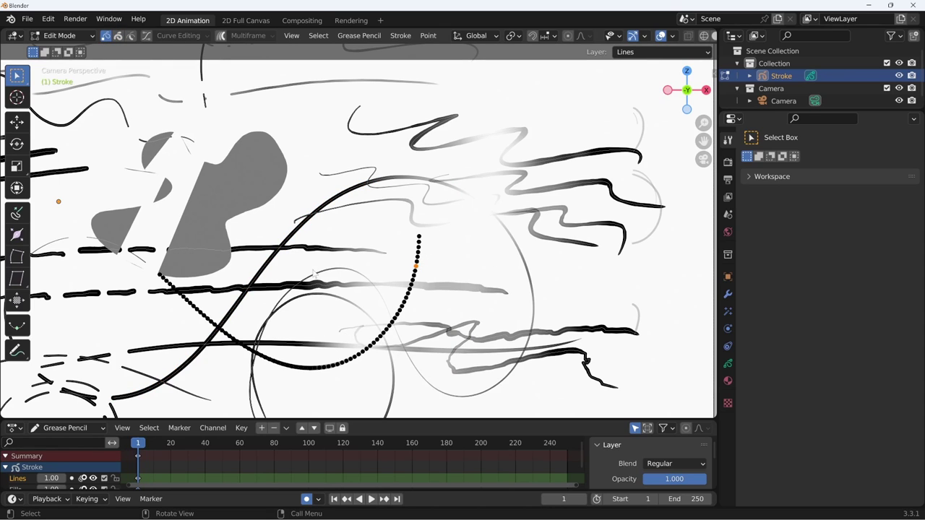
pyautogui.press('Tab')
pyautogui.click(68, 52)
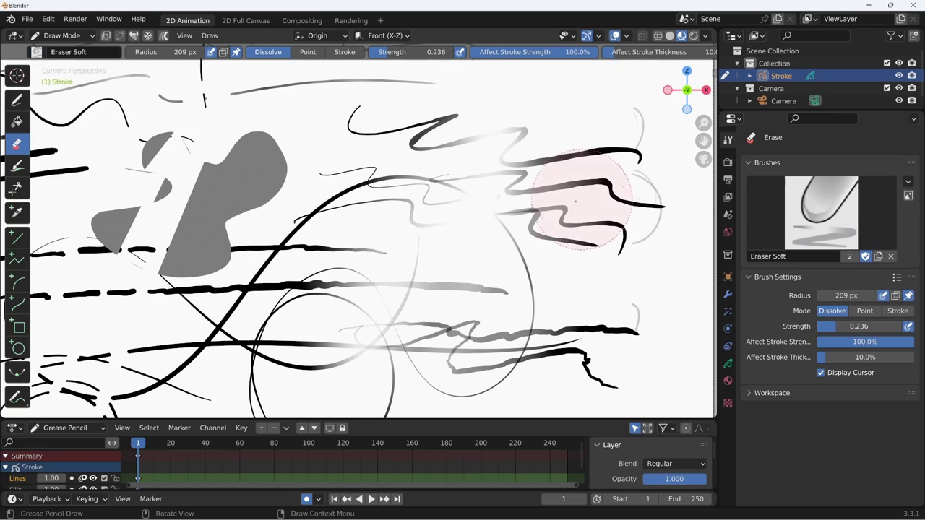
# Step: Choose the Eraser Point brush and check the strokes around the erased spot in Edit Mode
pyautogui.click(36, 53)
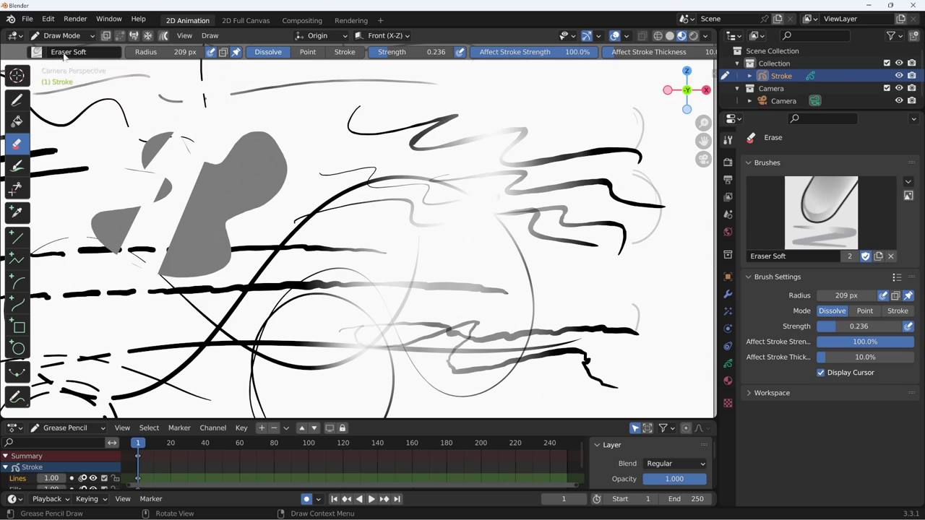
pyautogui.click(36, 52)
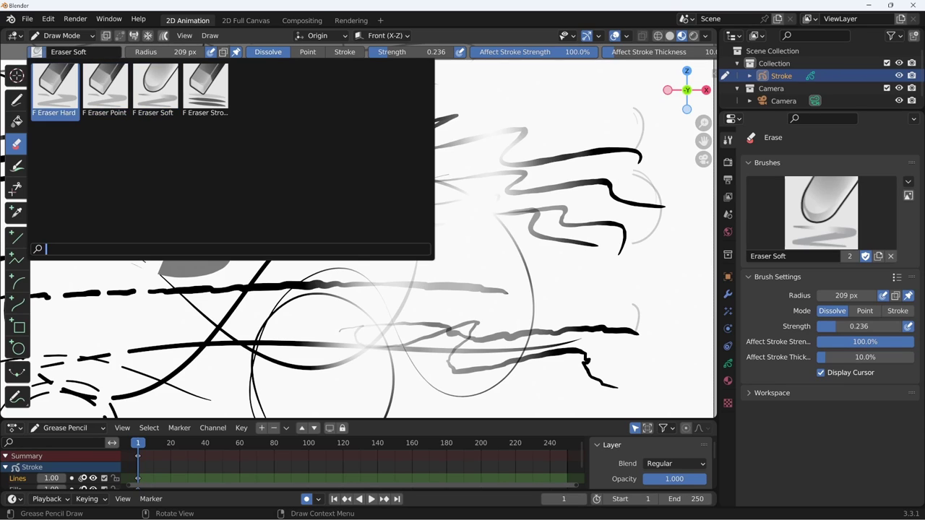
pyautogui.click(105, 94)
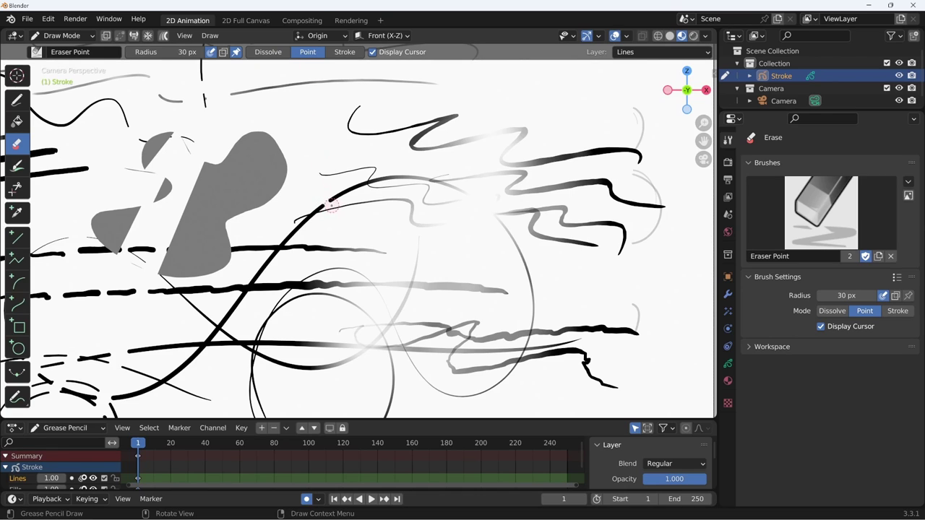
pyautogui.press('Tab')
pyautogui.click(330, 205)
pyautogui.click(325, 209)
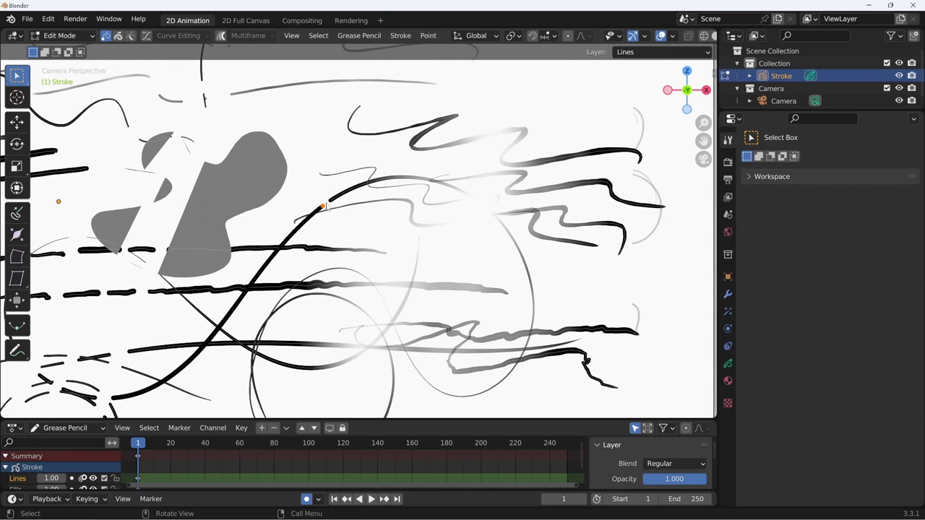
pyautogui.press('Tab')
# Step: Switch the eraser preset to Eraser Stroke, then to Eraser Hard at 30 px
pyautogui.click(36, 52)
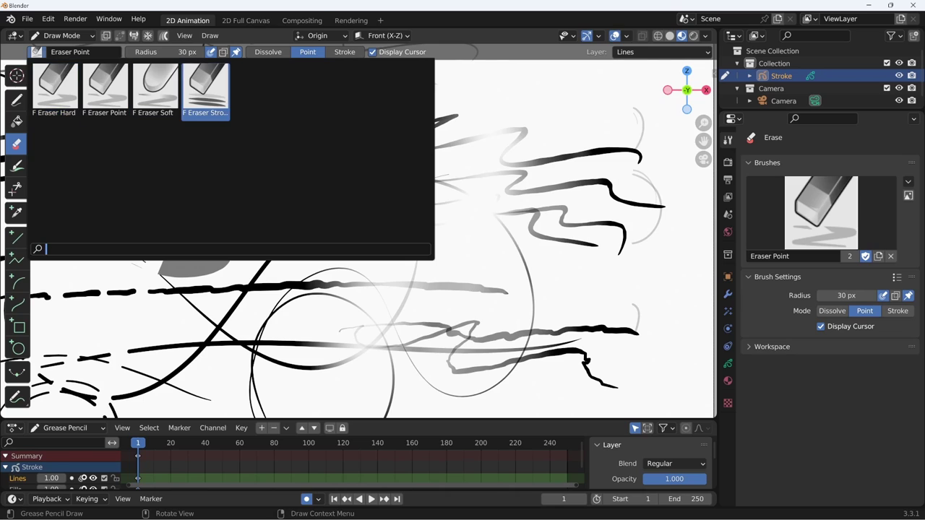
pyautogui.click(210, 83)
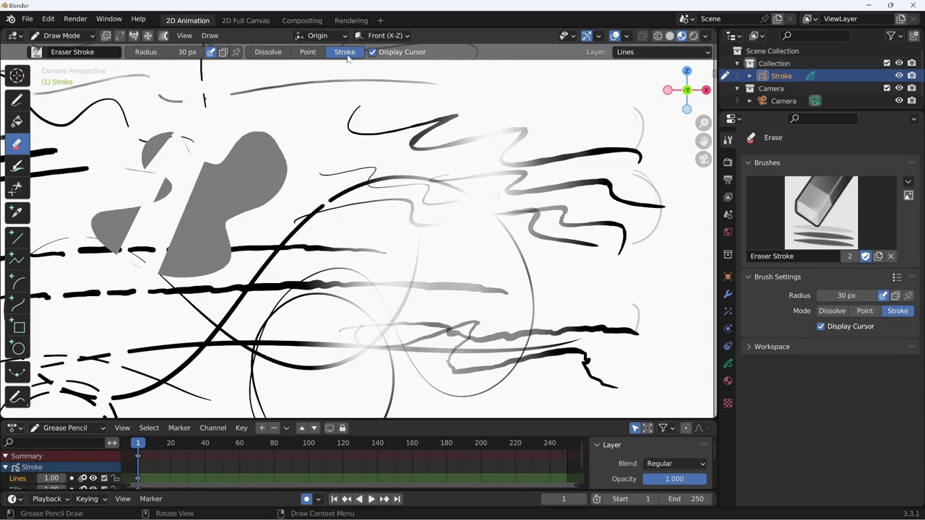
pyautogui.click(36, 51)
pyautogui.click(56, 109)
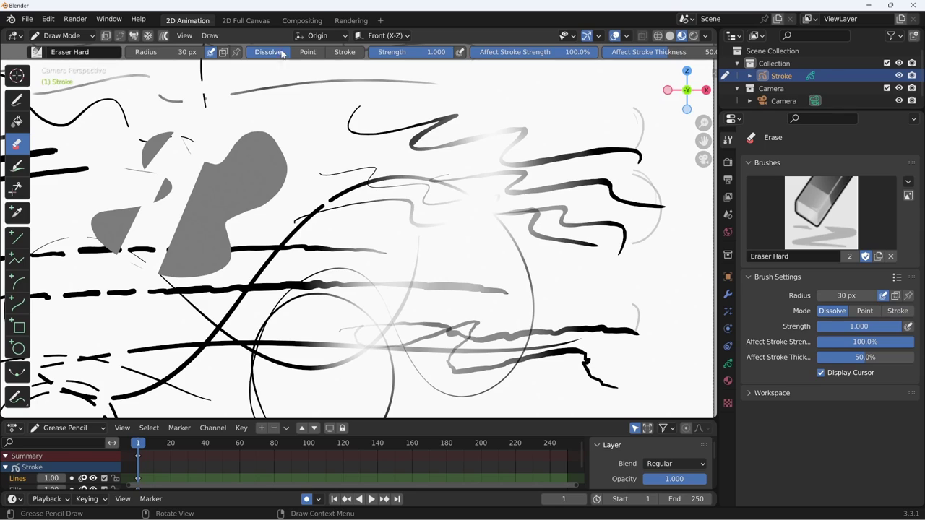
pyautogui.scroll(-5, 383, 52)
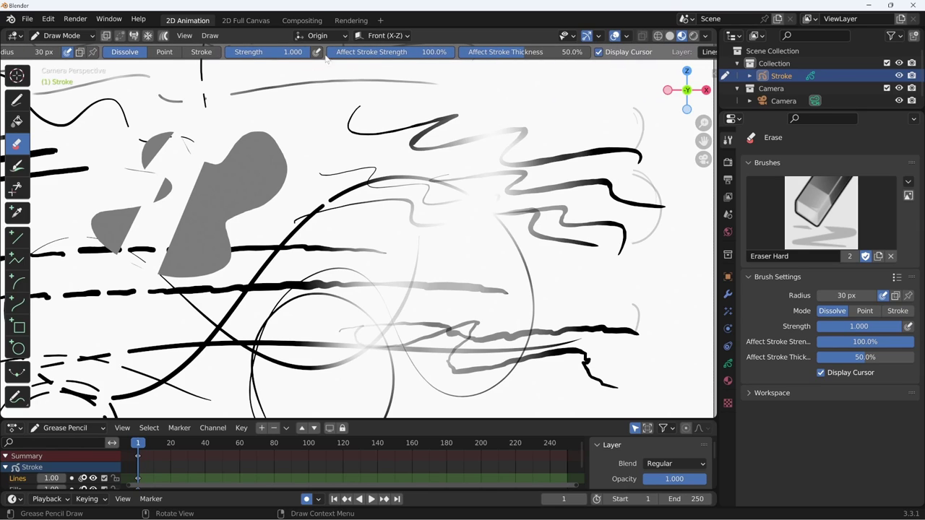
pyautogui.scroll(-1, 496, 55)
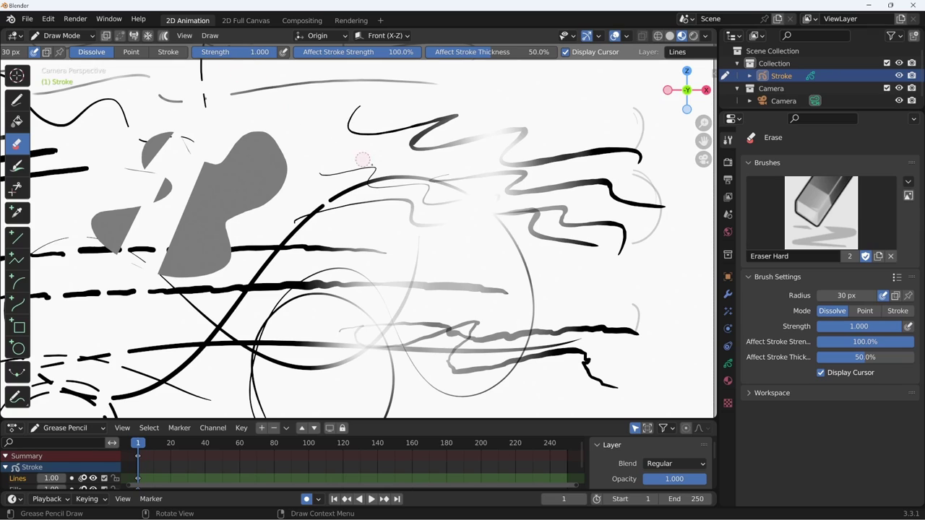
# Step: Leave the eraser strength unchanged and switch to the Draw tool with the Ink Pen at 60 px
pyautogui.hotkey('shift', 'f')
pyautogui.press('Escape')
pyautogui.scroll(-3, 533, 53)
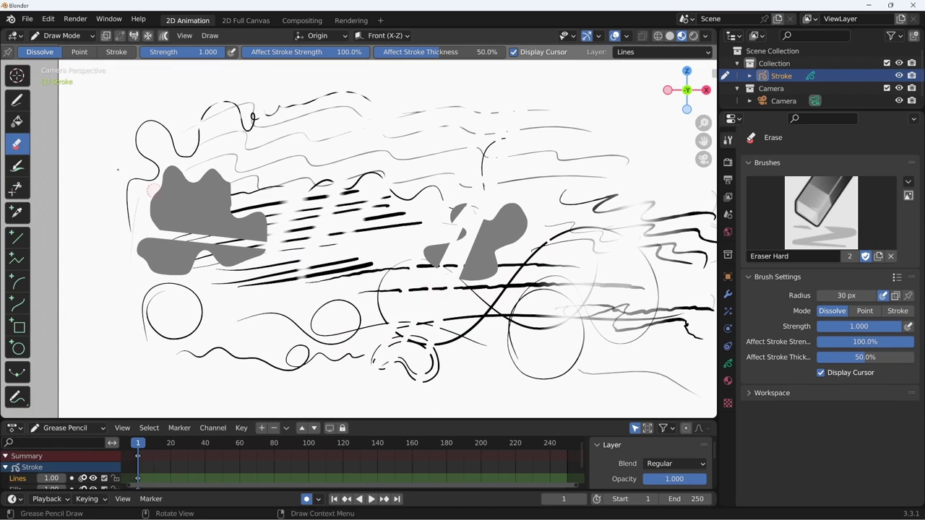
pyautogui.click(17, 99)
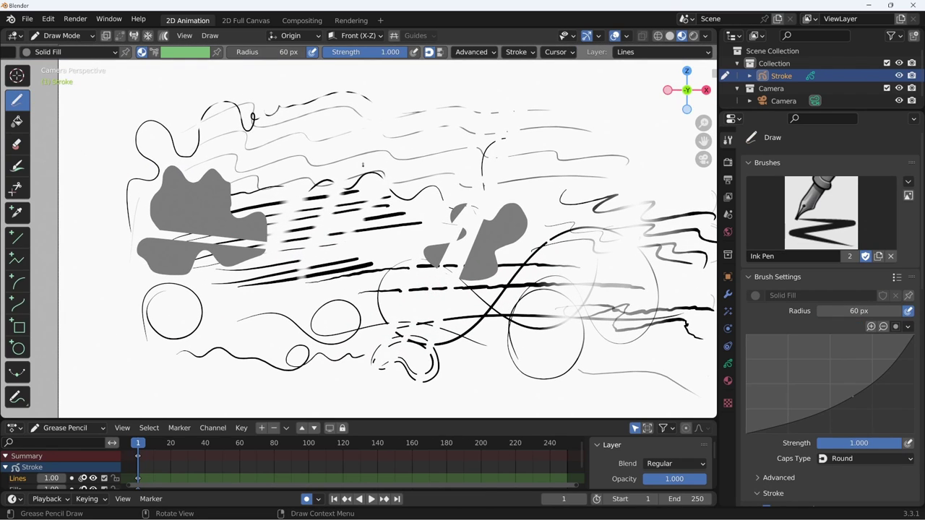
# Step: Erase parts of the left grey fills so the black hatching shows through
pyautogui.hotkey('ctrl', 'z')
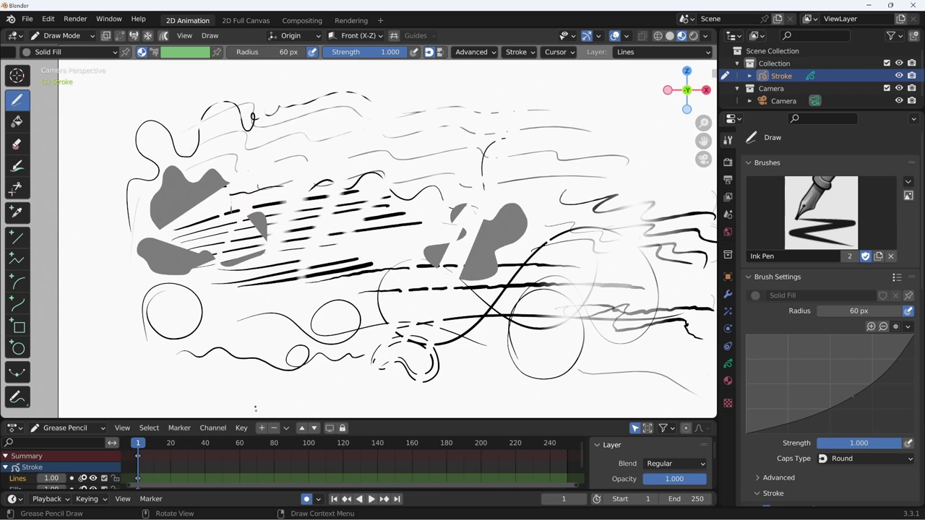
pyautogui.click(16, 143)
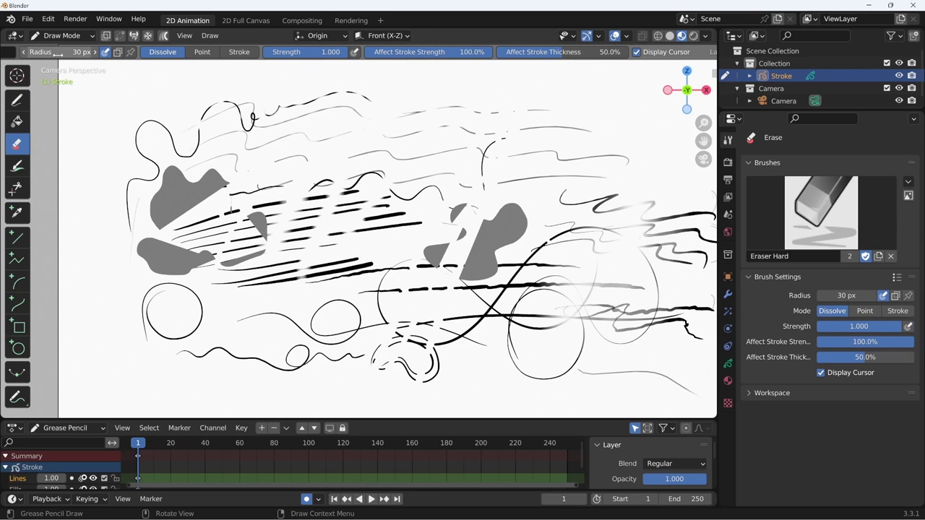
pyautogui.moveTo(55, 118); pyautogui.dragTo(65, 67, button='middle')
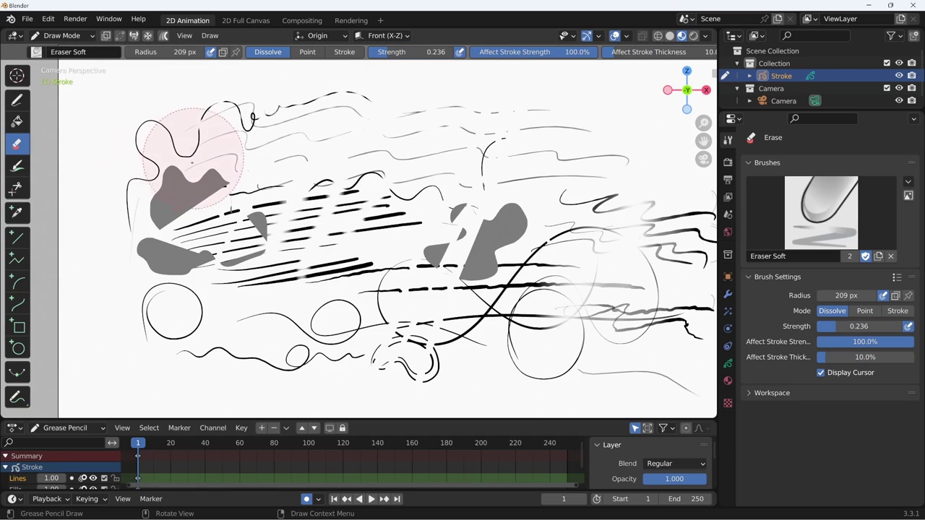
# Step: Shrink the soft eraser radius to 56 px
pyautogui.press('f')
pyautogui.click(206, 187)
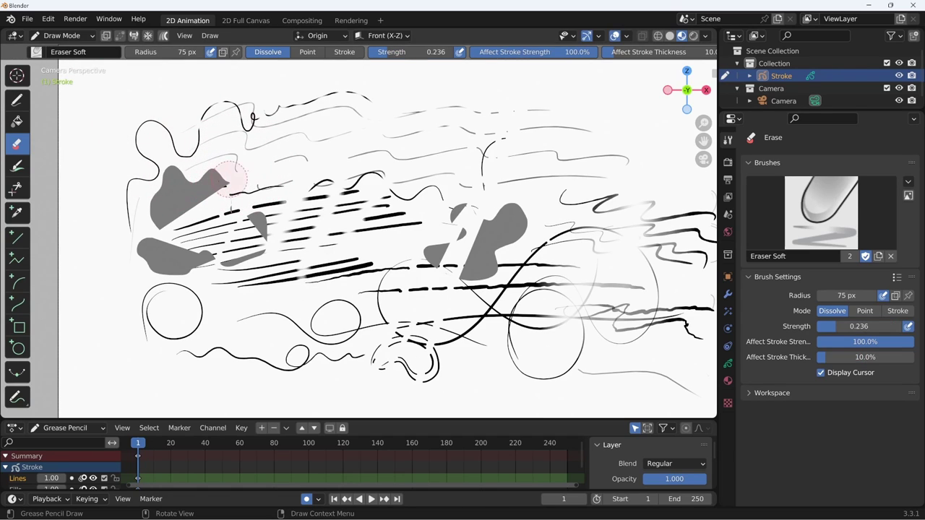
pyautogui.press('f')
pyautogui.click(194, 182)
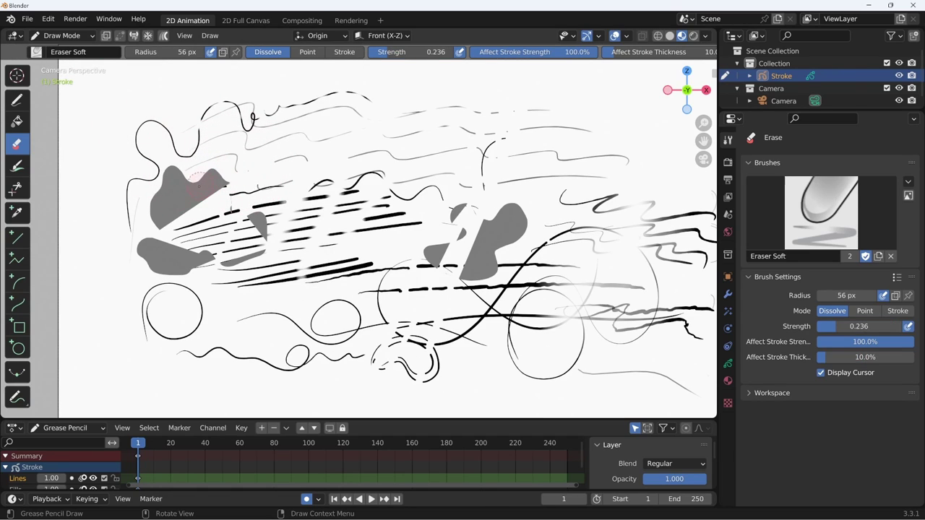
pyautogui.click(17, 99)
# Step: Draw a grey bow-tie fill at the top left, then switch the material to Solid Stroke
pyautogui.moveTo(197, 107)
pyautogui.mouseDown()
pyautogui.moveTo(260, 136)
pyautogui.moveTo(216, 108)
pyautogui.mouseUp()
pyautogui.click(162, 52)
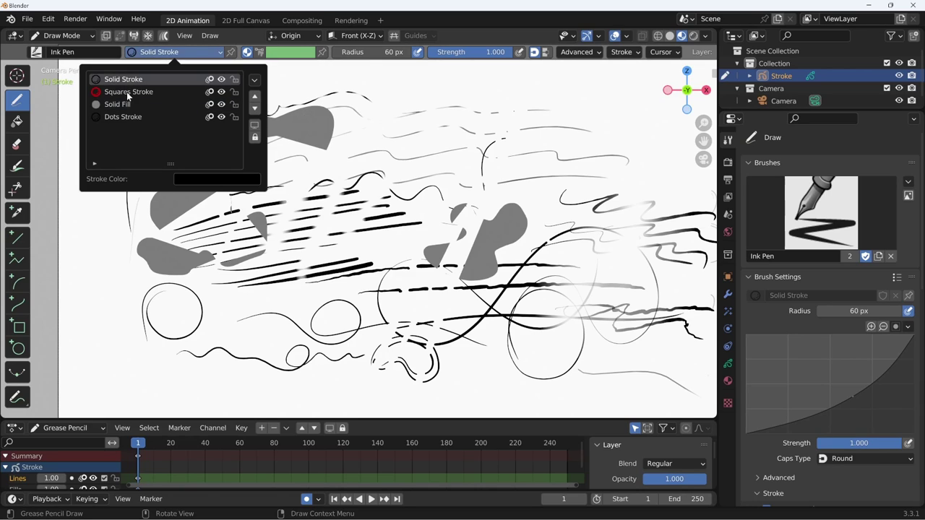
pyautogui.click(115, 81)
# Step: Draw thin ink loops down the left edge and erase bits around the lower-left circle
pyautogui.moveTo(117, 109); pyautogui.dragTo(83, 177)
pyautogui.moveTo(134, 193); pyautogui.dragTo(155, 211)
pyautogui.moveTo(86, 137)
pyautogui.keyDown('ctrl'); pyautogui.mouseDown()
pyautogui.moveTo(83, 176)
pyautogui.moveTo(127, 144)
pyautogui.moveTo(105, 220)
pyautogui.mouseUp(); pyautogui.keyUp('ctrl')
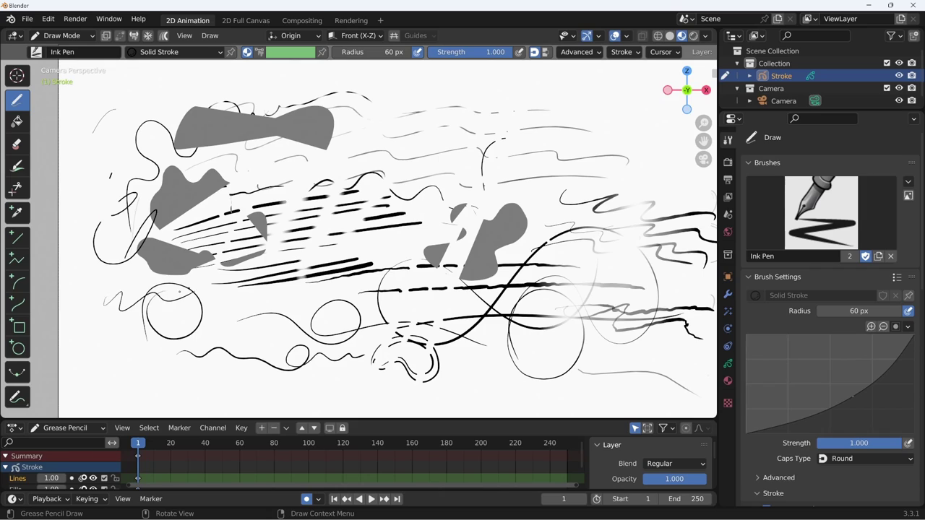
pyautogui.moveTo(129, 307)
pyautogui.keyDown('ctrl'); pyautogui.mouseDown()
pyautogui.moveTo(155, 289)
pyautogui.moveTo(201, 293)
pyautogui.mouseUp(); pyautogui.keyUp('ctrl')
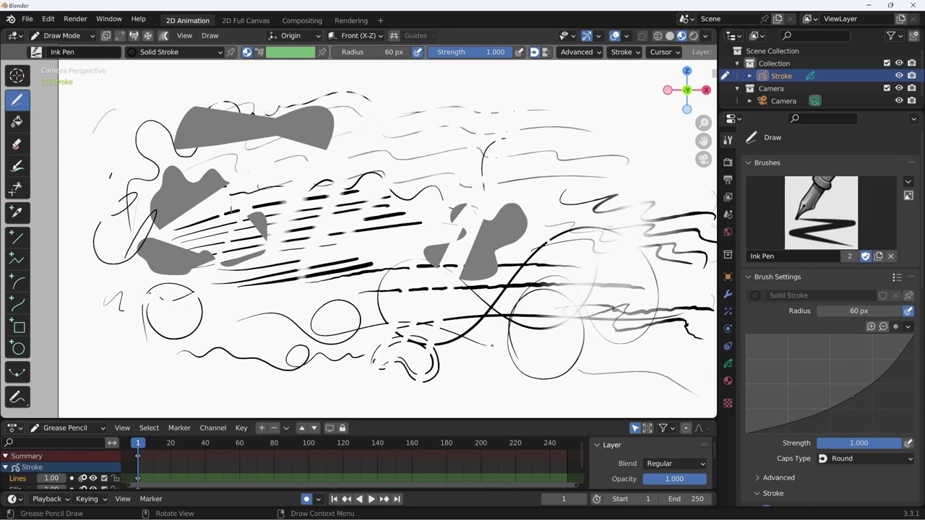